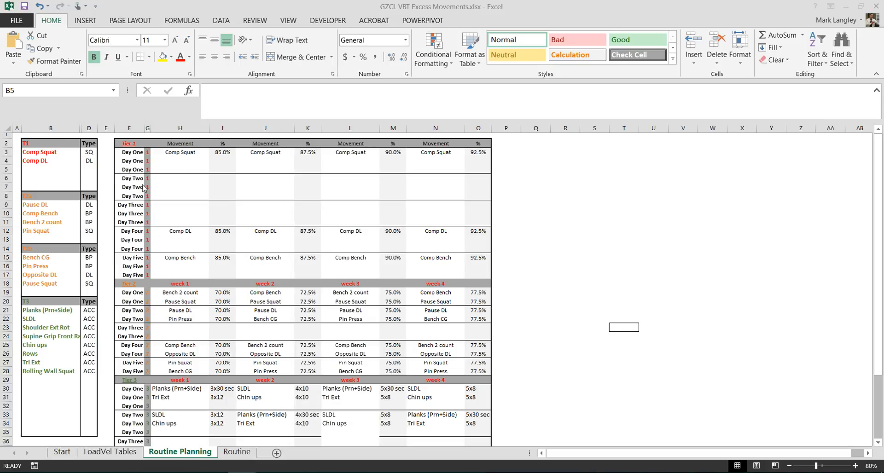
Add Comp Bench as the third T1 movement in B5 and set its type to BP.
left_click(55, 169)
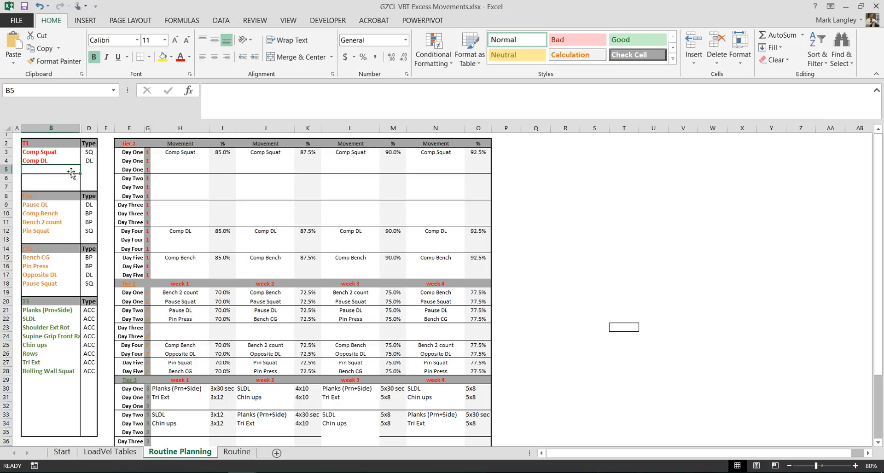
type("Com")
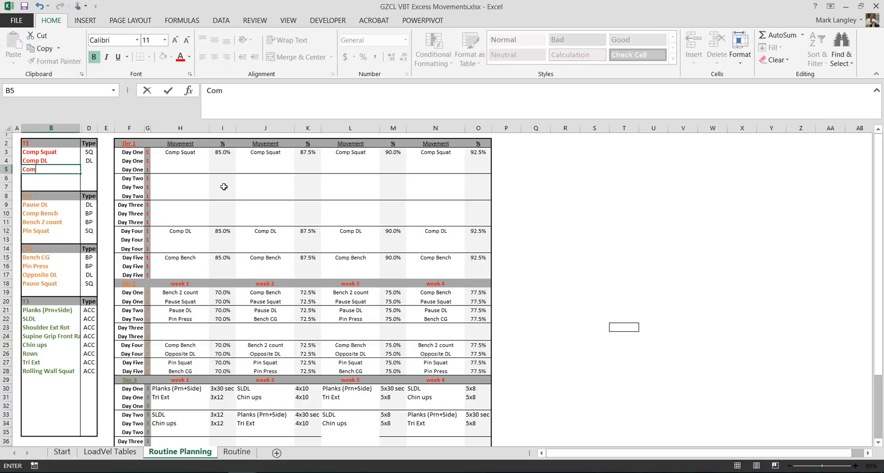
type("p Bench")
key("Tab")
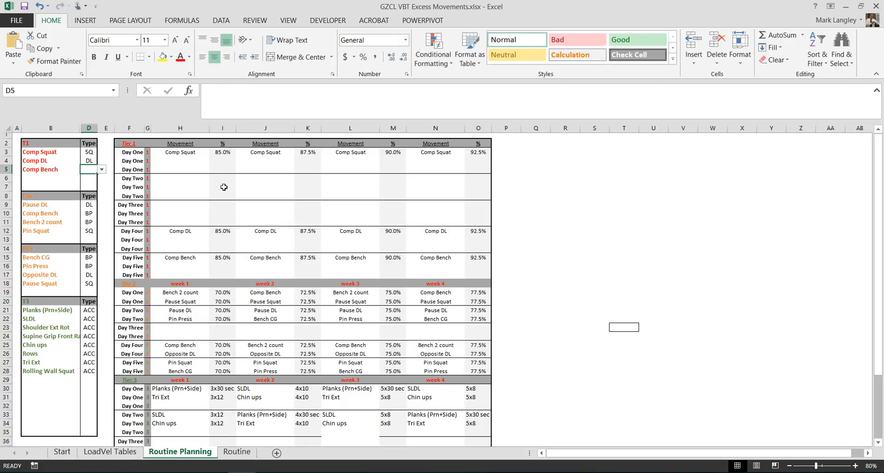
left_click(102, 170)
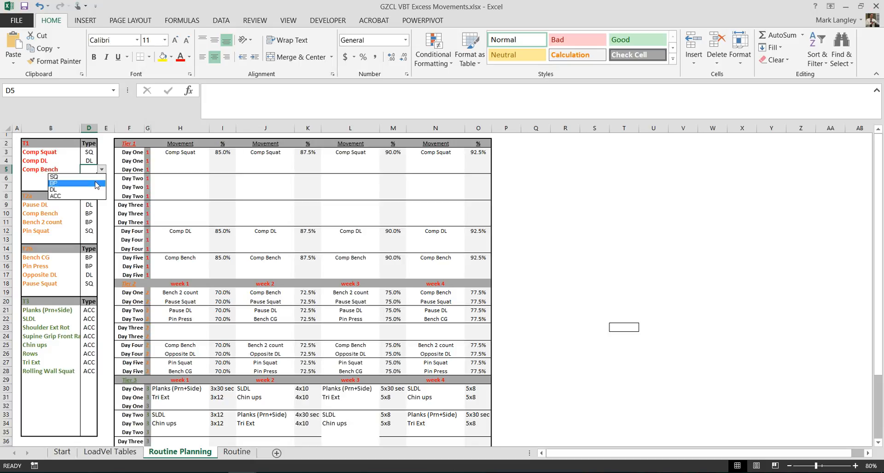
left_click(97, 183)
Choose Comp Bench as the first Day Two Tier 1 movement for weeks 1 and 2.
left_click(185, 161)
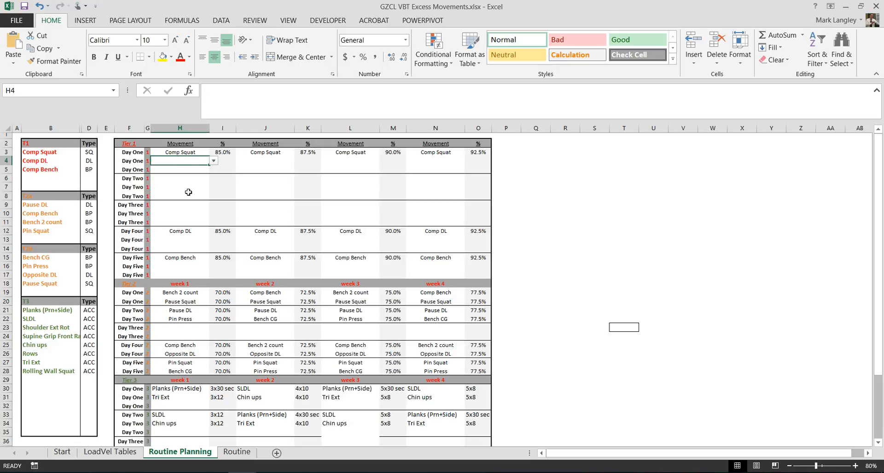
left_click(185, 179)
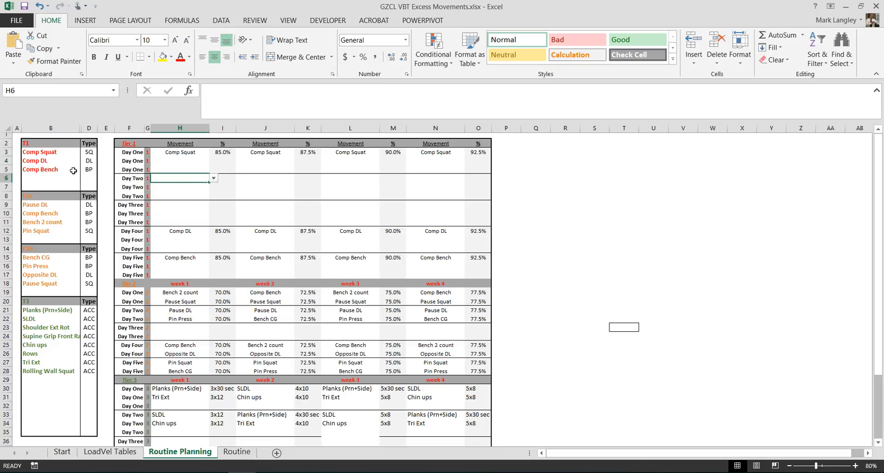
left_click(213, 178)
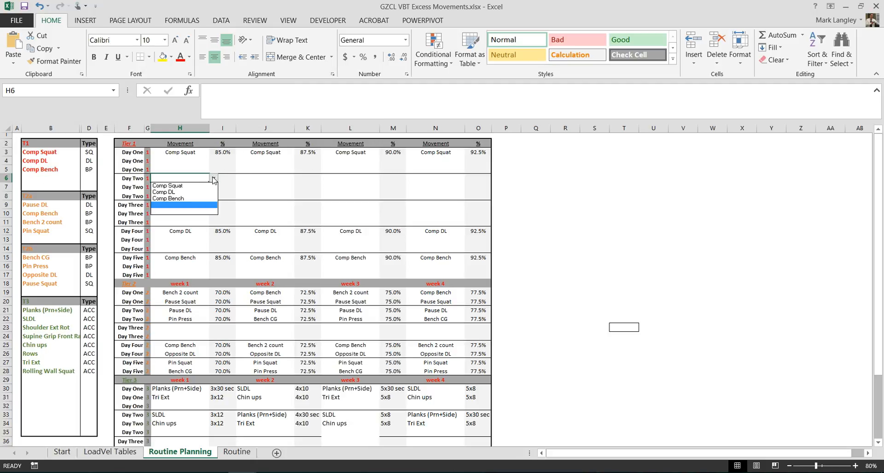
left_click(213, 199)
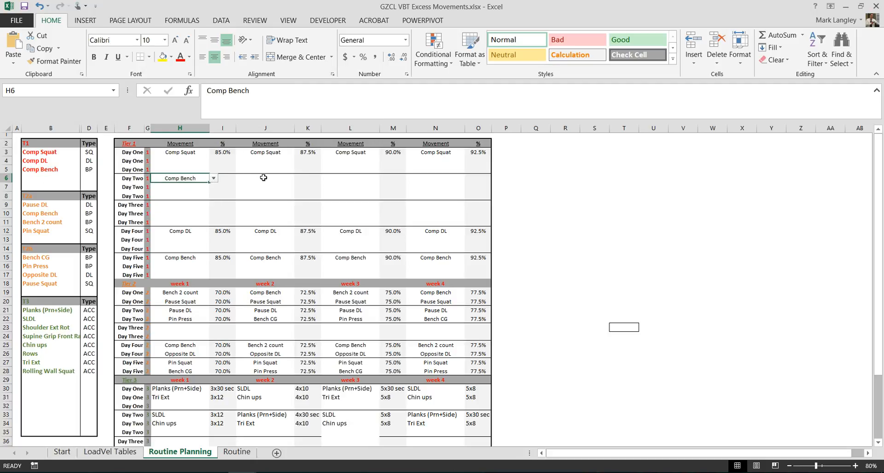
left_click(265, 177)
left_click(301, 181)
left_click(274, 178)
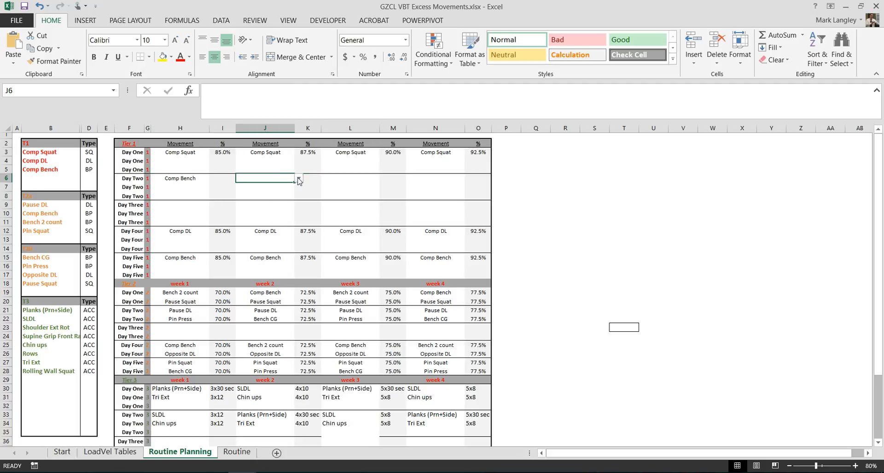
left_click(299, 178)
left_click(289, 199)
Choose Comp Bench as the first Day Two Tier 1 movement for weeks 3 and 4.
left_click(348, 178)
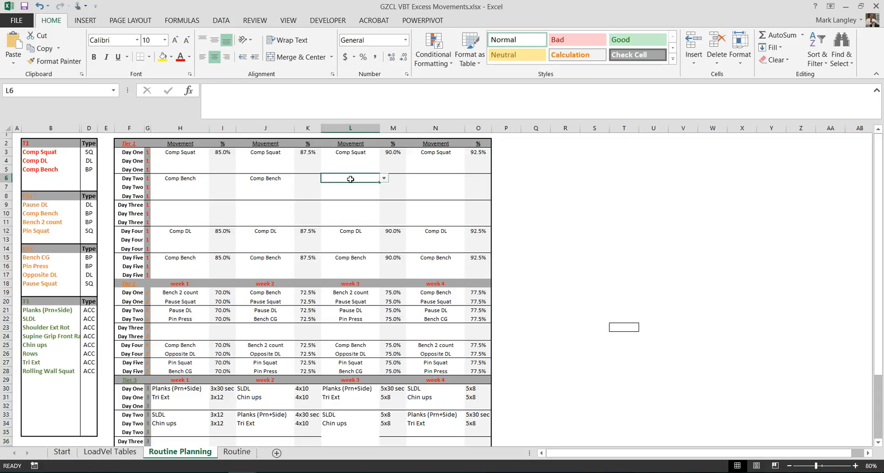
left_click(383, 179)
left_click(373, 199)
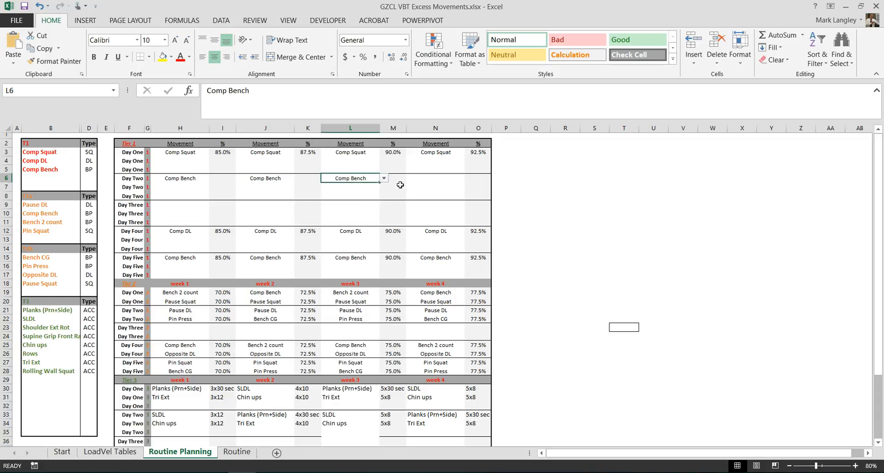
left_click(417, 178)
left_click(469, 179)
left_click(456, 198)
Fill in the Day Two Comp Bench percentages as 85%, 87.5%, 90% and 92.5% across the four weeks.
left_click(228, 179)
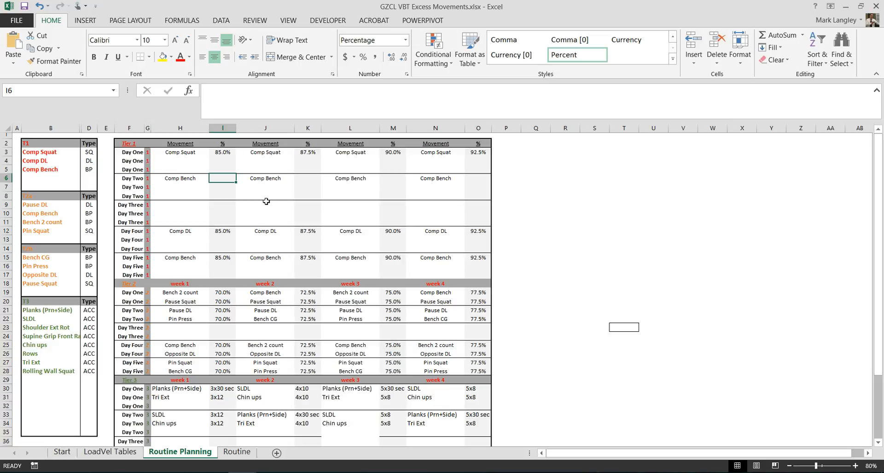
type("85%")
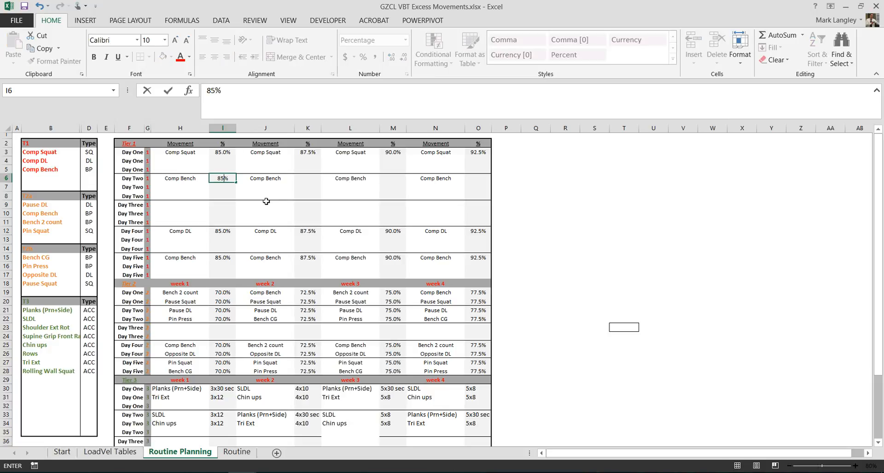
key("Tab")
key("Tab")
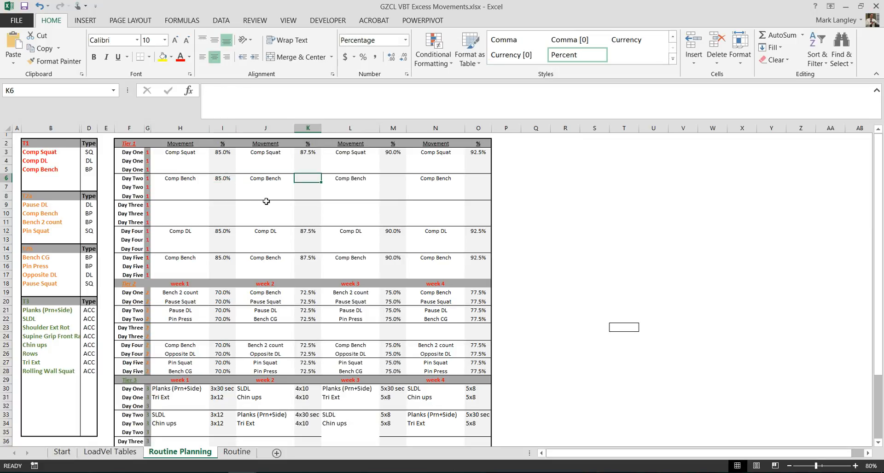
type("87.5")
key("Tab")
key("Tab")
type("90")
key("Tab")
key("Tab")
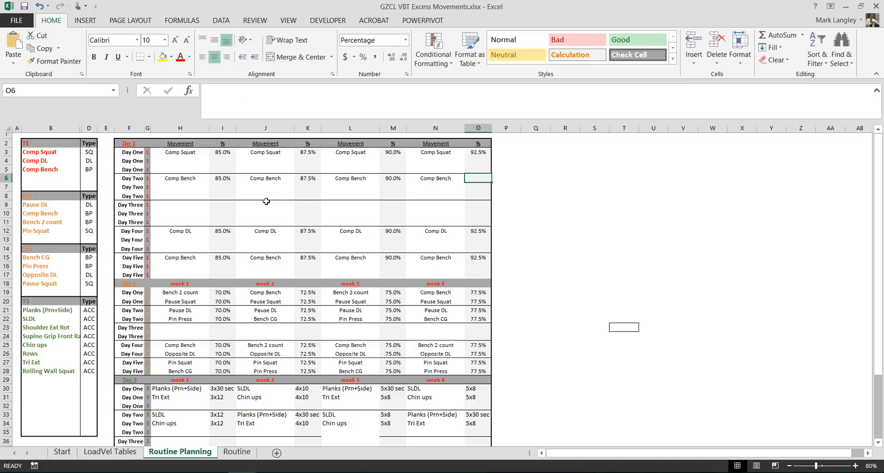
type("92.5")
key("Return")
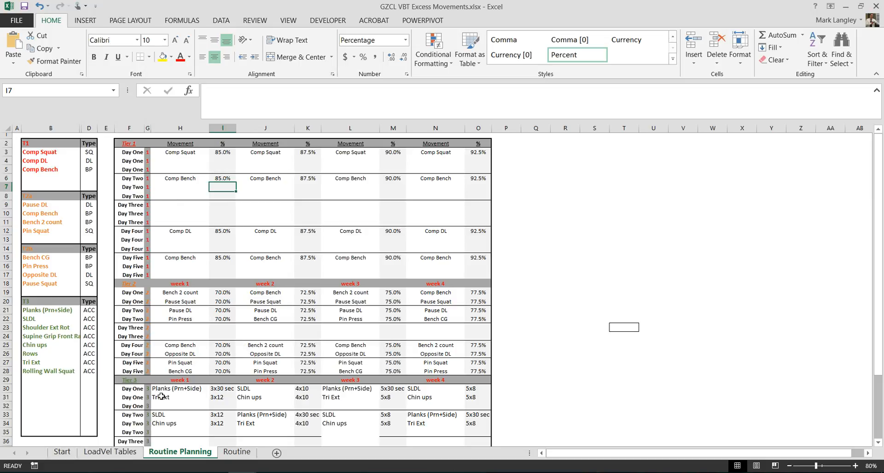
Examine the movement tables on the LoadVel Tables sheet and how their titles reference the T1 movement list on Routine Planning.
left_click(134, 453)
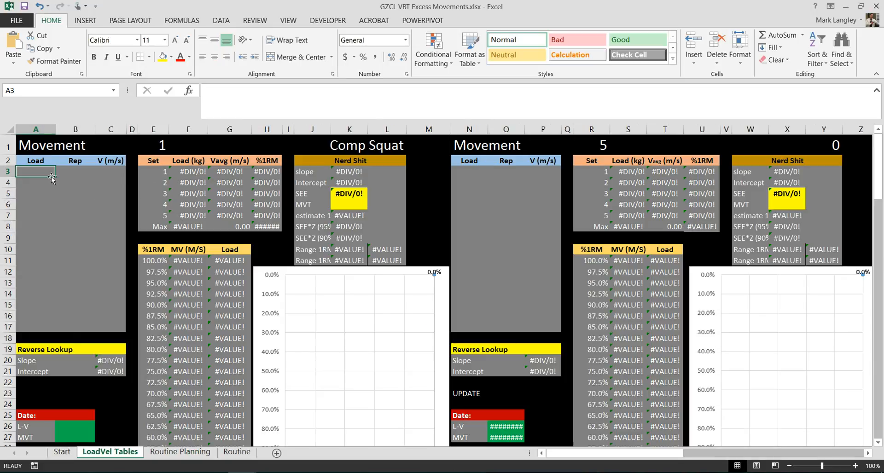
scroll(70, 223, "down", 1)
scroll(71, 227, "up", 1)
left_click(375, 145)
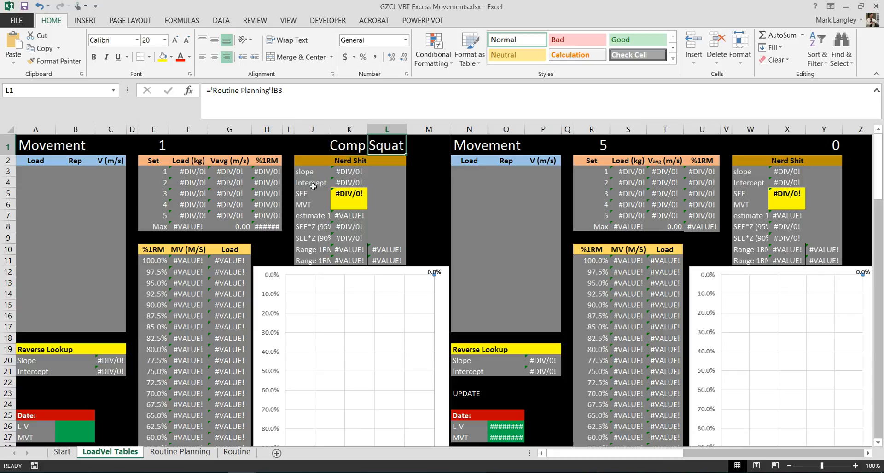
left_click(181, 452)
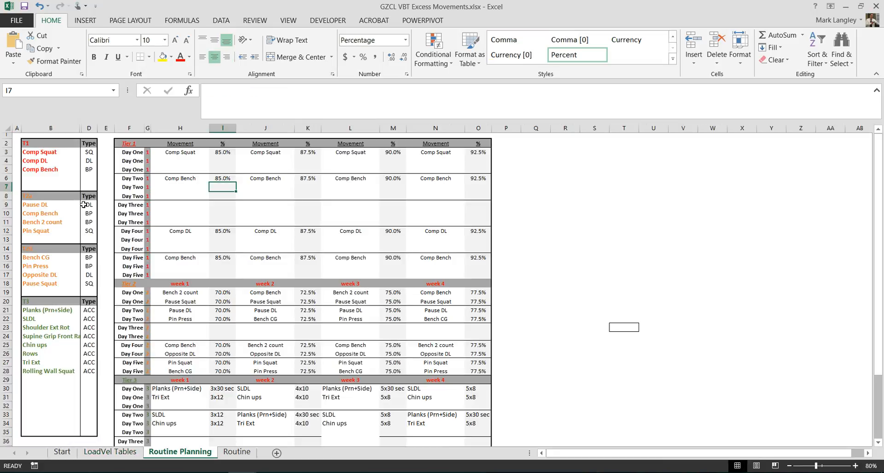
left_click(54, 153)
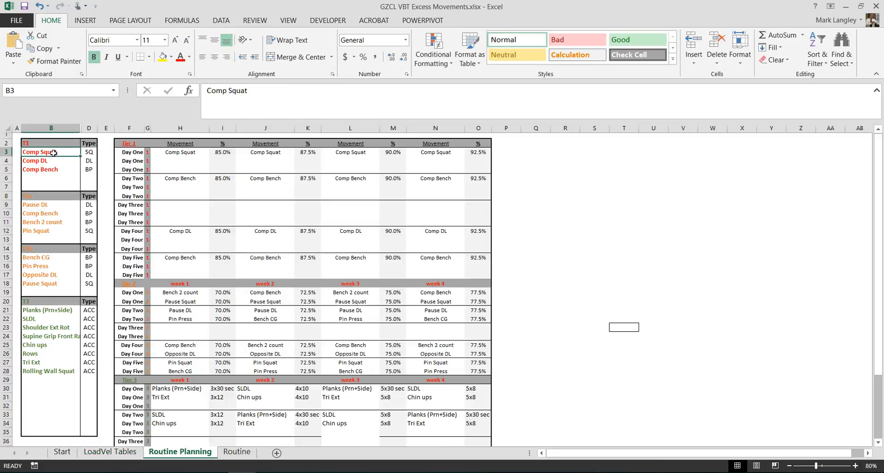
left_click(119, 452)
left_click(146, 145)
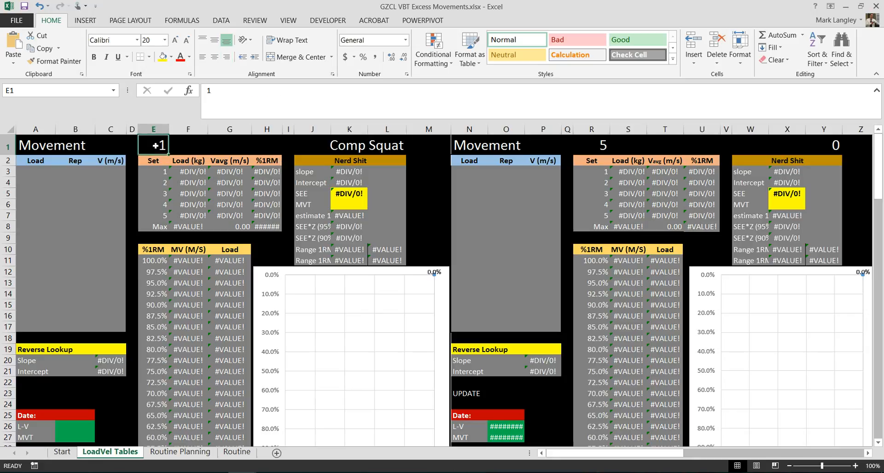
scroll(229, 264, "down", 2)
scroll(230, 264, "down", 2)
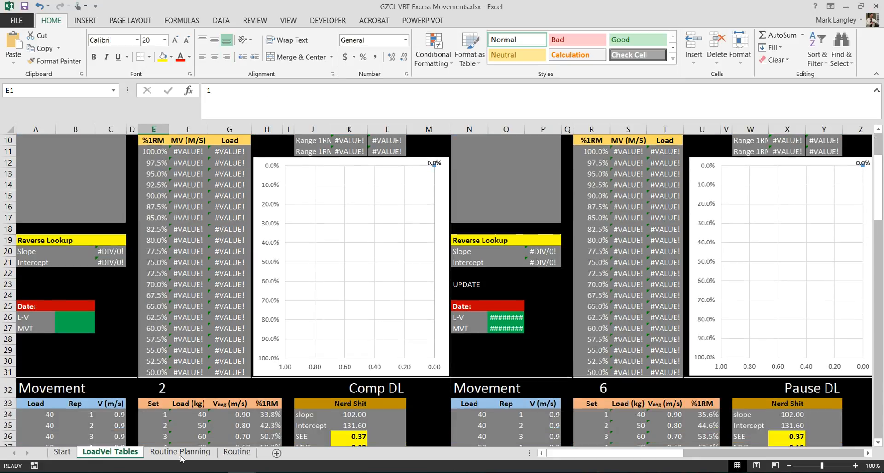
scroll(218, 329, "up", 3)
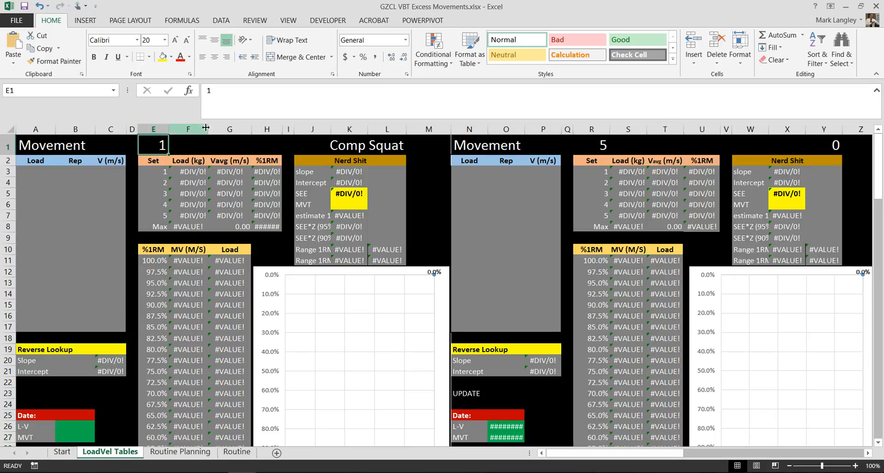
left_click(834, 143)
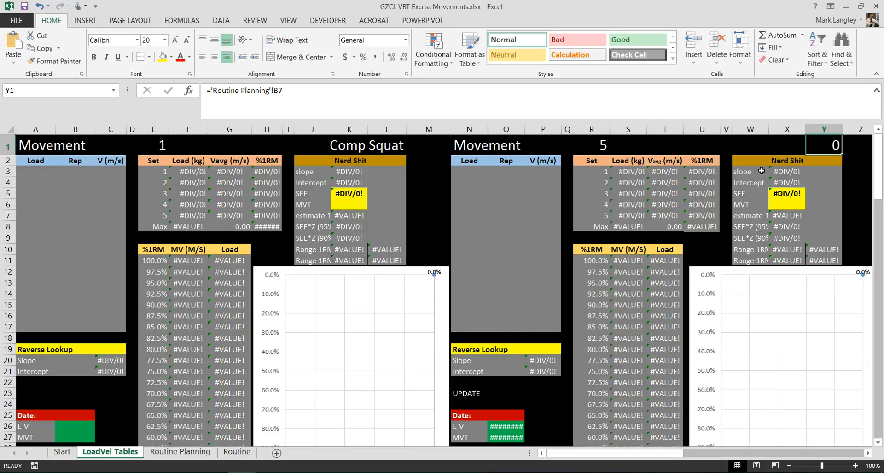
Enter a load of 40 in the first three rows (A3:A5) of the Comp Squat table on LoadVel Tables.
left_click(44, 171)
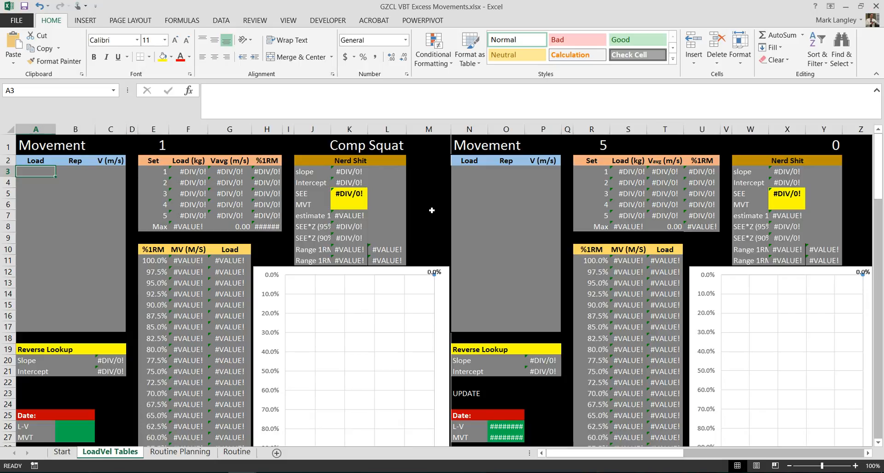
type("40")
key("Return")
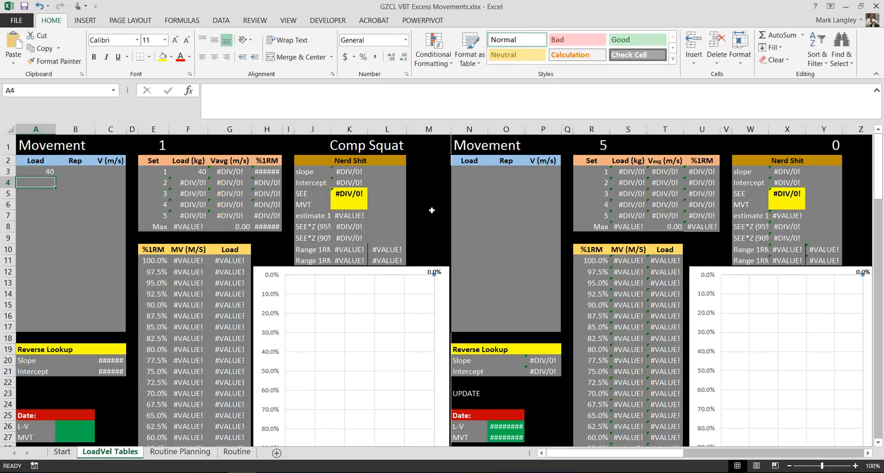
type("40")
key("Return")
type("40")
key("Return")
Number the reps 1, 2 and 3 beside the three Comp Squat loads of 40.
key("Up")
key("Up")
key("Up")
key("Right")
type("1")
key("Return")
type("2")
key("Return")
type("2")
key("Return")
Enter a velocity of 0.9 m/s for each of the three reps at load 40.
key("Up")
key("Up")
key("Up")
key("Right")
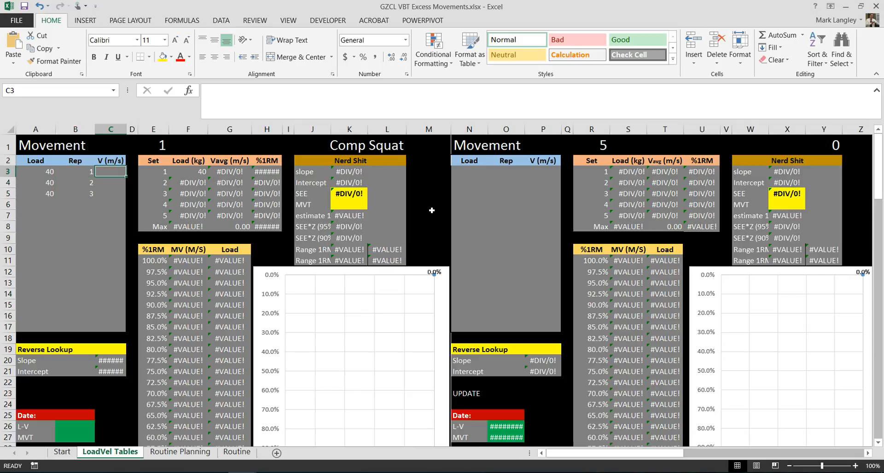
type(".9")
key("Return")
type(".9")
key("Return")
type(".9")
key("Return")
Enter a load of 50 in the next three rows (A6:A8) of the Comp Squat table.
key("Left")
key("Left")
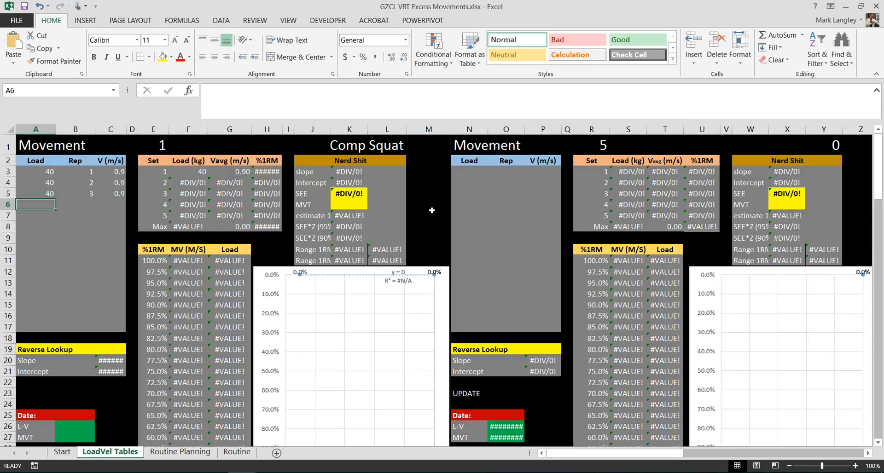
type("50")
key("Return")
type("50")
key("Return")
type("50")
key("Return")
Number the reps 1, 2 and 3 beside the three Comp Squat loads of 50.
key("Up")
key("Up")
key("Up")
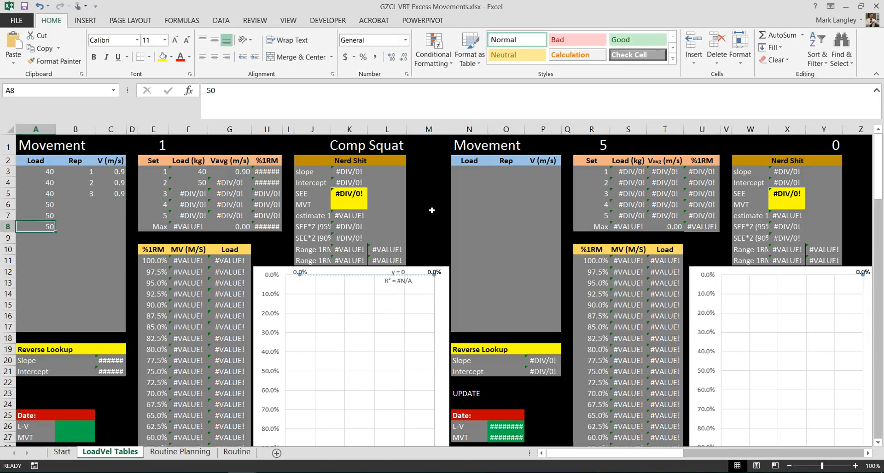
key("Right")
key("Right")
key("Left")
type("1")
key("Return")
type("2")
key("Return")
type("3")
key("Return")
Enter velocities of 0.8, 0.8 and 8 for the three reps at load 50.
key("Up")
key("Up")
key("Up")
key("Right")
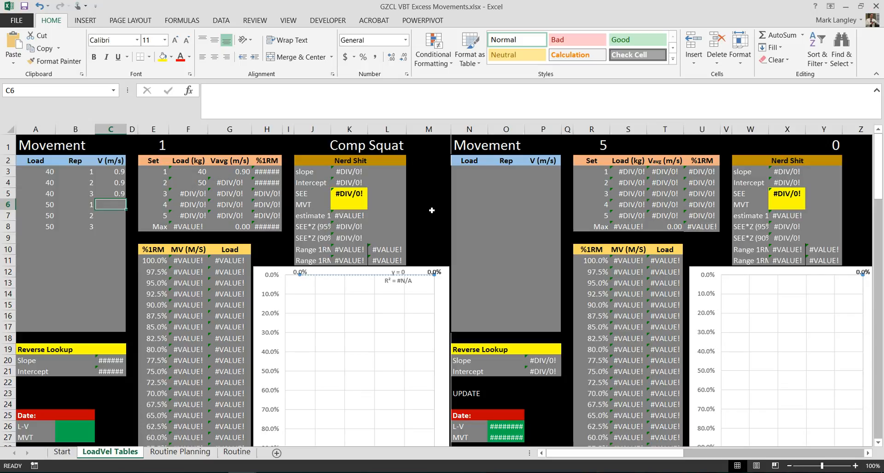
type("0.8")
key("Return")
type("0.8")
key("Return")
type("8")
key("Return")
Enter a load of 60 in the next three rows (A9:A11) of the Comp Squat table.
key("Left")
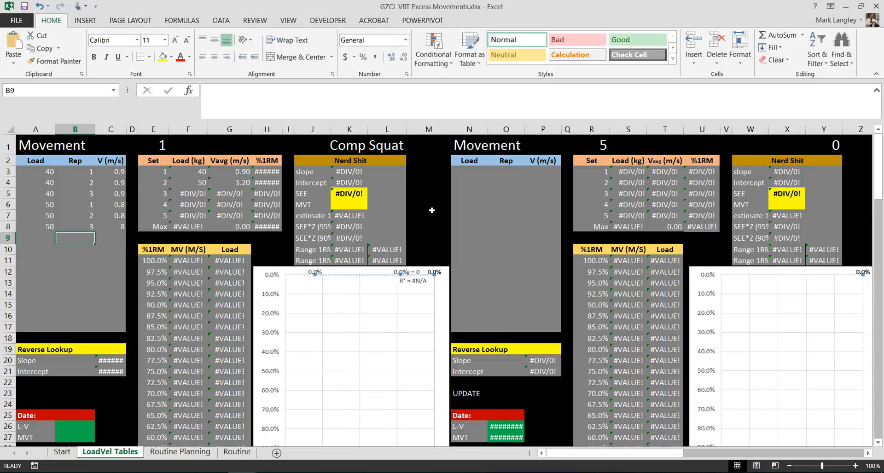
key("Left")
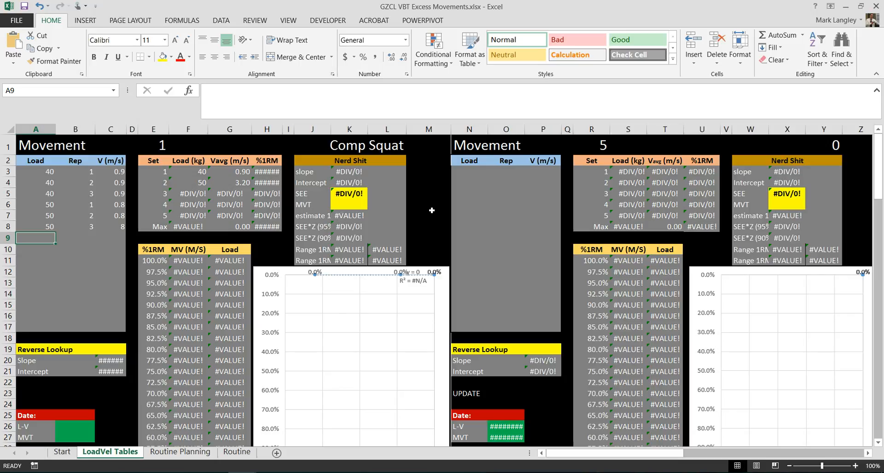
type("60")
key("Return")
type("60")
key("Return")
type("60")
key("Return")
Number the reps 1, 2 and 3 beside the three Comp Squat loads of 60.
key("Up")
key("Up")
key("Up")
key("Right")
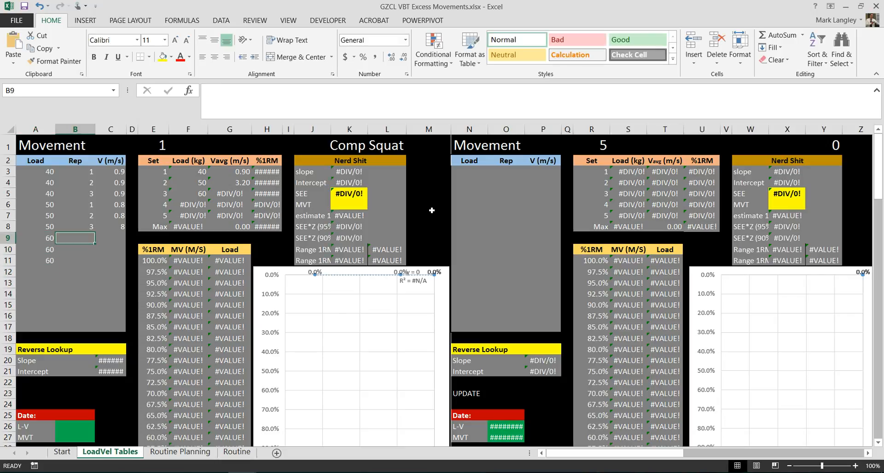
type("1")
key("Return")
type("2")
key("Return")
type("3")
key("Return")
Correct the velocity of the third Comp Squat rep at load 50 to 0.8.
key("Up")
key("Up")
key("Up")
key("Right")
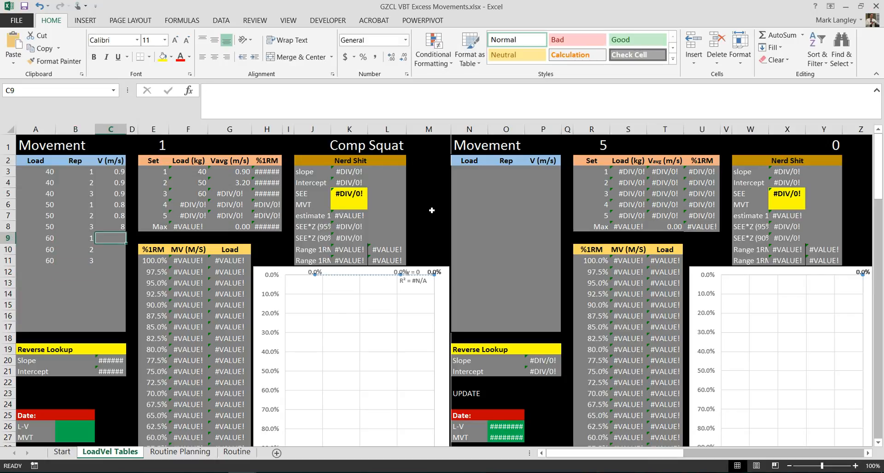
key("Up")
type("0.8")
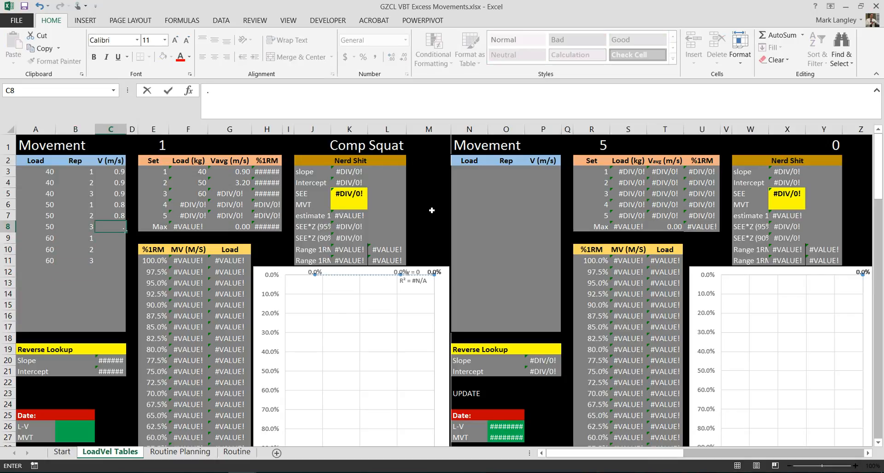
key("Return")
Enter a velocity of 0.7 for each of the three Comp Squat reps at load 60.
type(".")
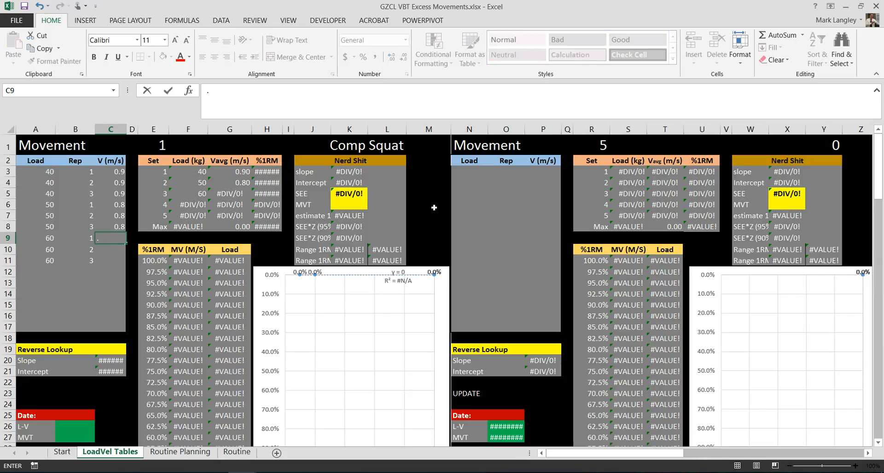
type("7")
key("Return")
type("0.7")
key("Return")
type("0.7")
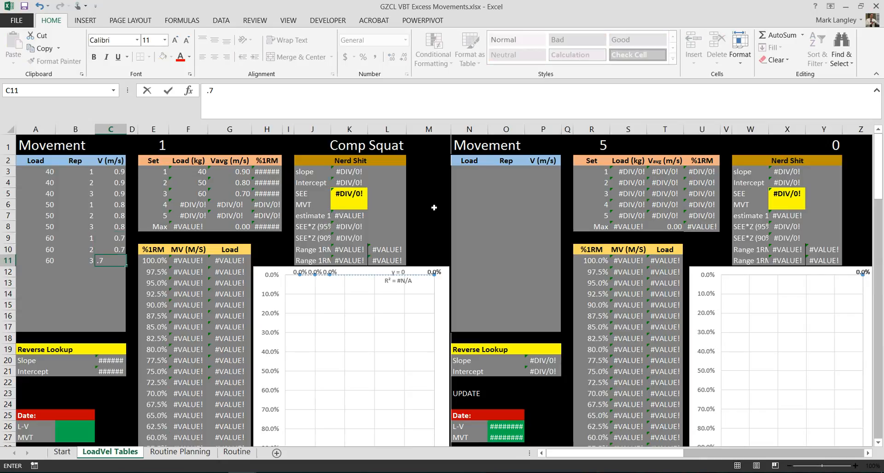
key("Return")
Enter a load of 70 in the next two rows (A12:A13) of the Comp Squat table.
key("Left")
key("Left")
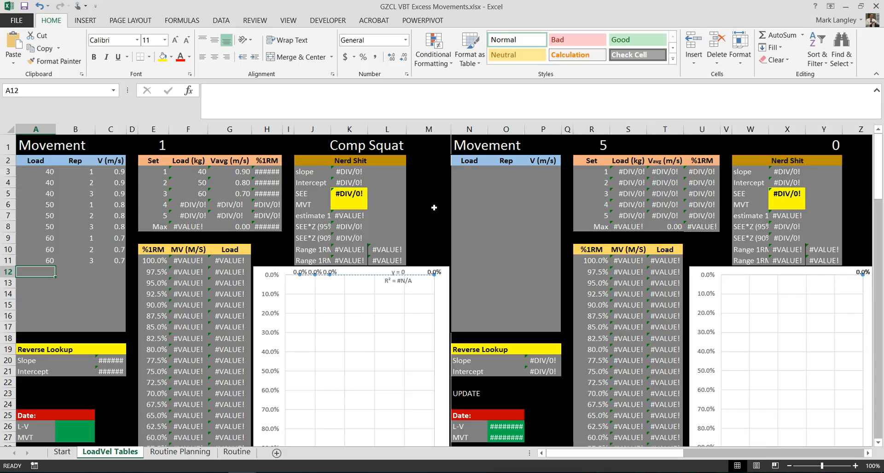
type("70")
key("Return")
type("70")
key("Return")
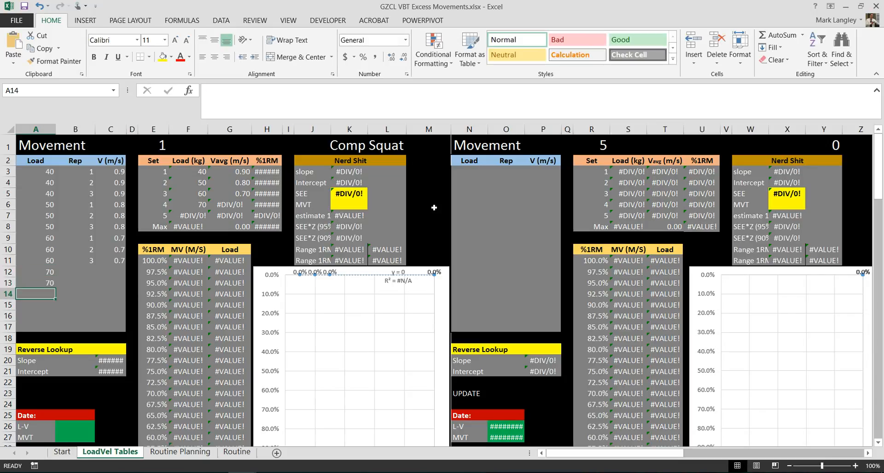
Number the reps 1 and 2 beside the two Comp Squat loads of 70.
key("Up")
key("Up")
key("Right")
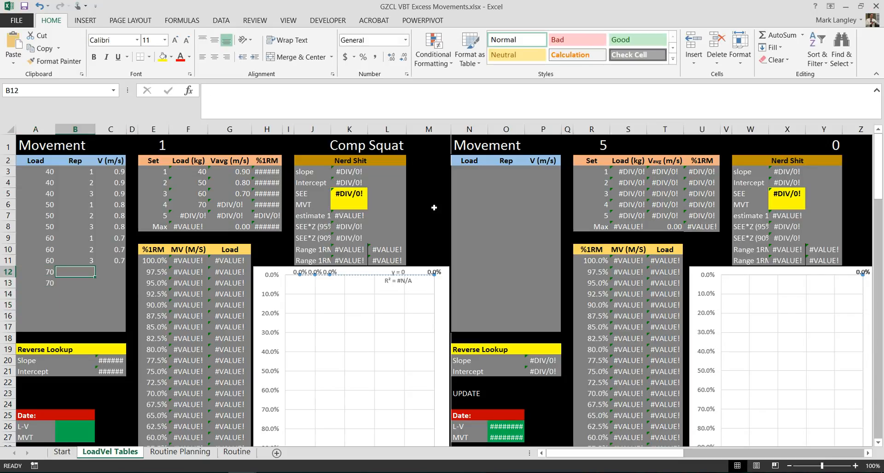
type("1")
key("Return")
type("2")
key("Return")
Enter a velocity of 0.6 for both Comp Squat reps at load 70.
key("Up")
key("Up")
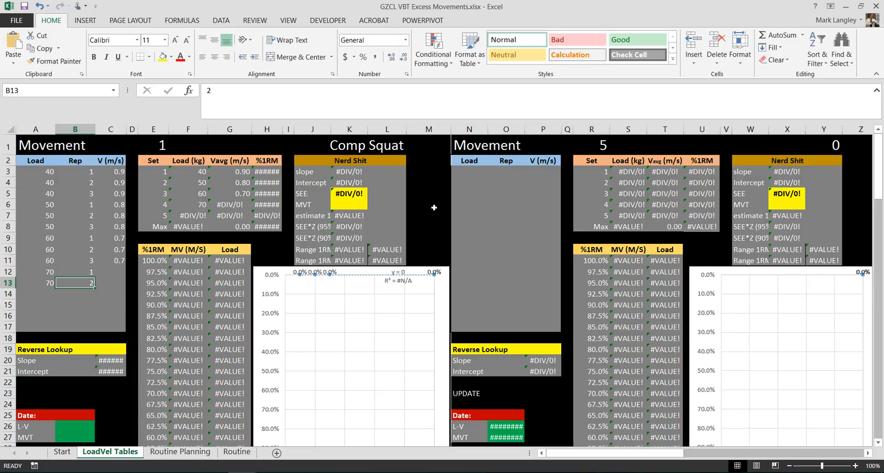
key("Right")
type("0.6")
key("Return")
type("0.6")
key("Return")
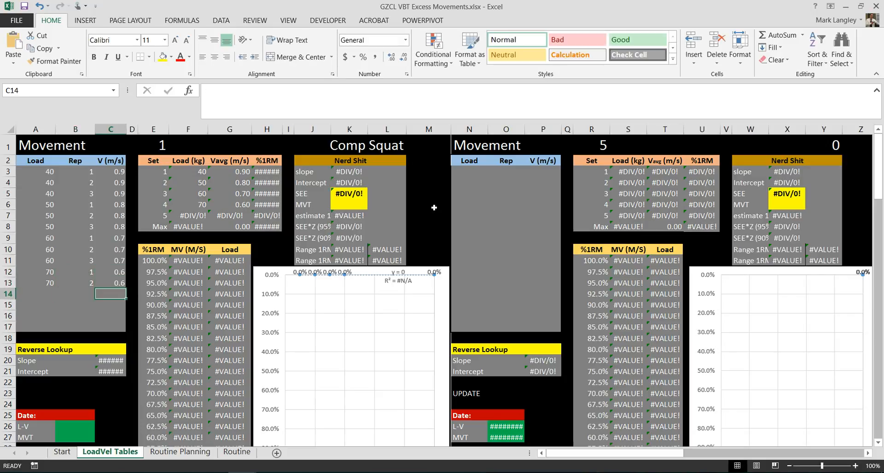
Check which load rows the set 4 average formula in F6 covers, leaving the formula as it is.
key("Left")
key("Left")
key("Up")
key("Up")
key("Up")
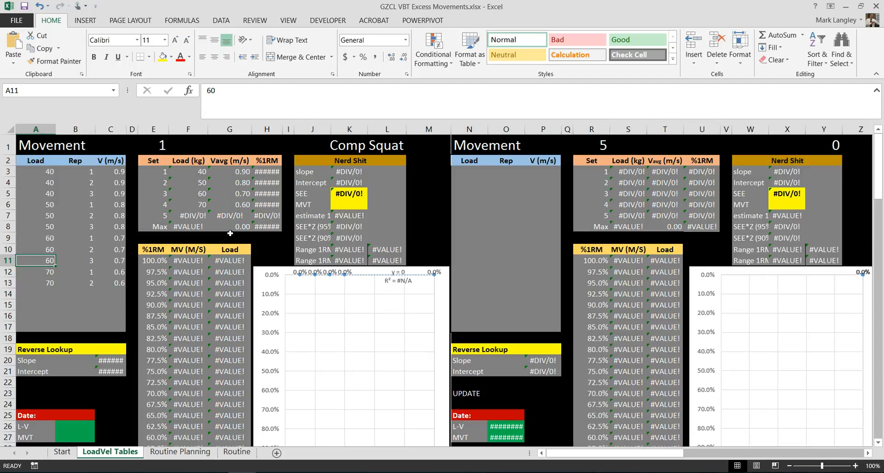
left_click(190, 205)
double_click(189, 205)
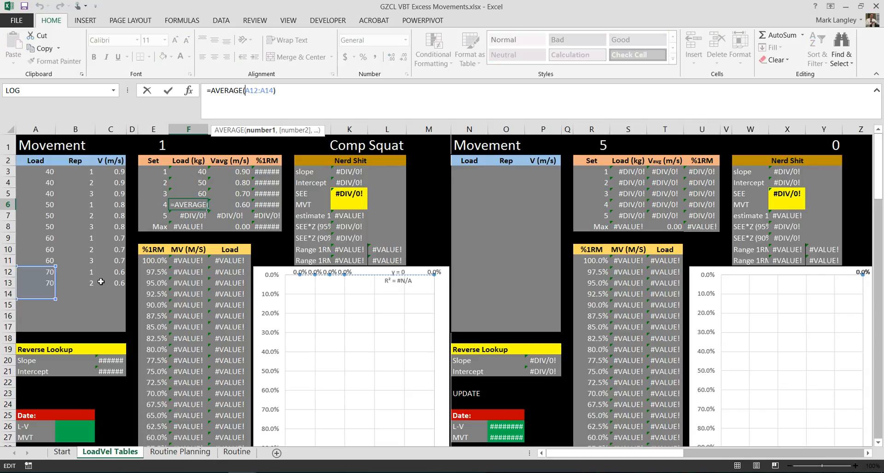
left_click(50, 304)
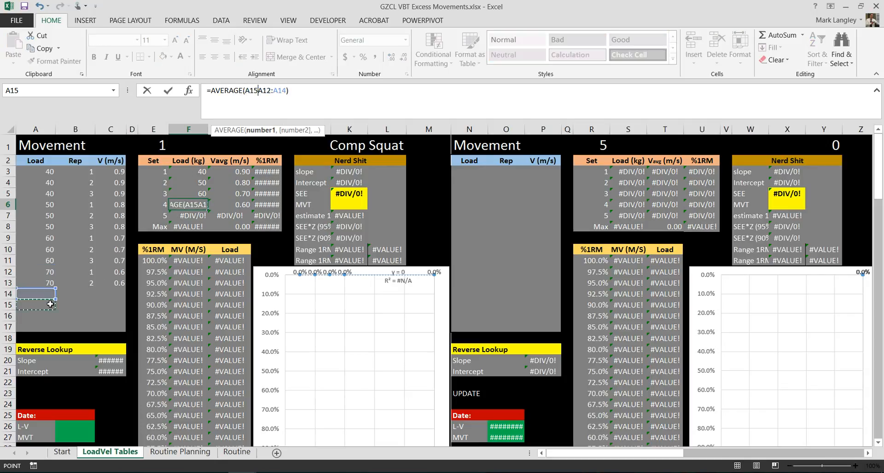
key("Escape")
Fill row 15 of the Comp Squat table with load 80, rep 1 and velocity 0.51.
left_click(51, 303)
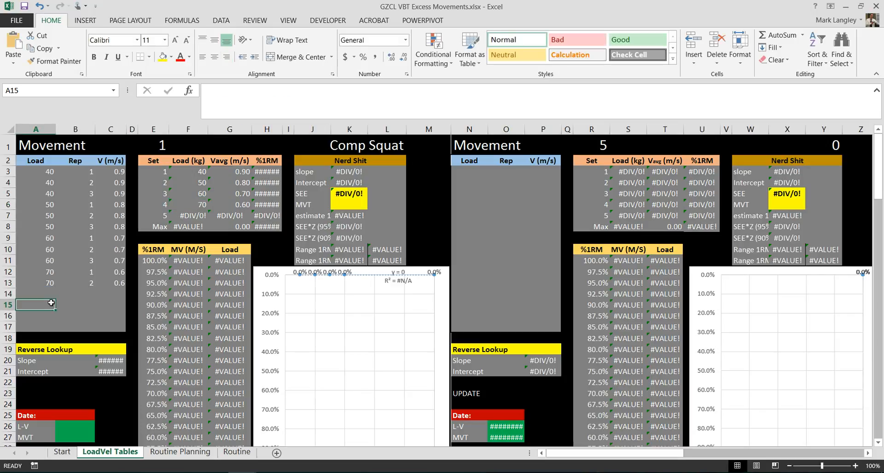
key("Return")
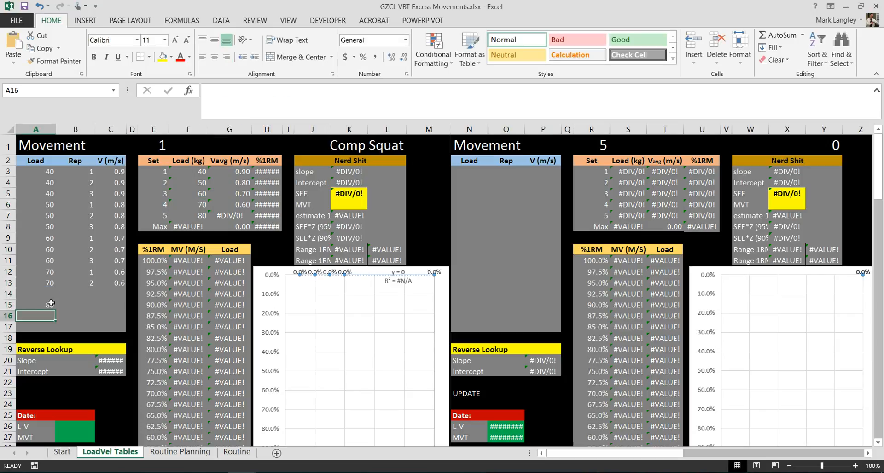
key("Up")
key("Right")
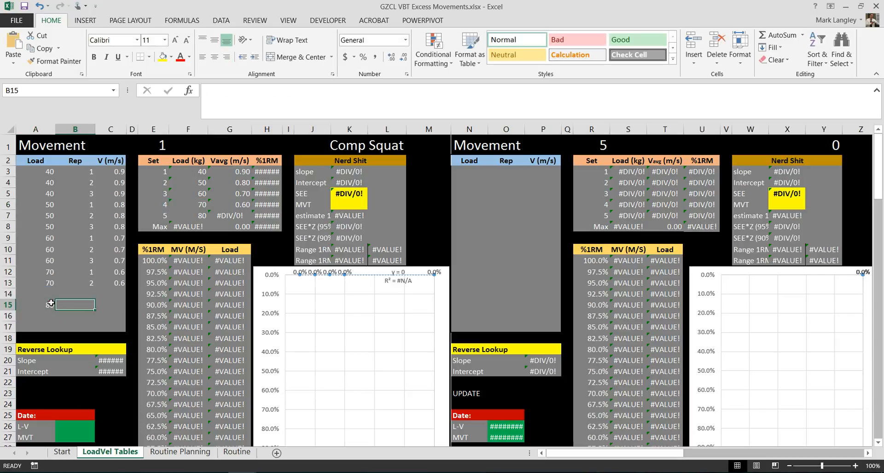
type("1")
key("Tab")
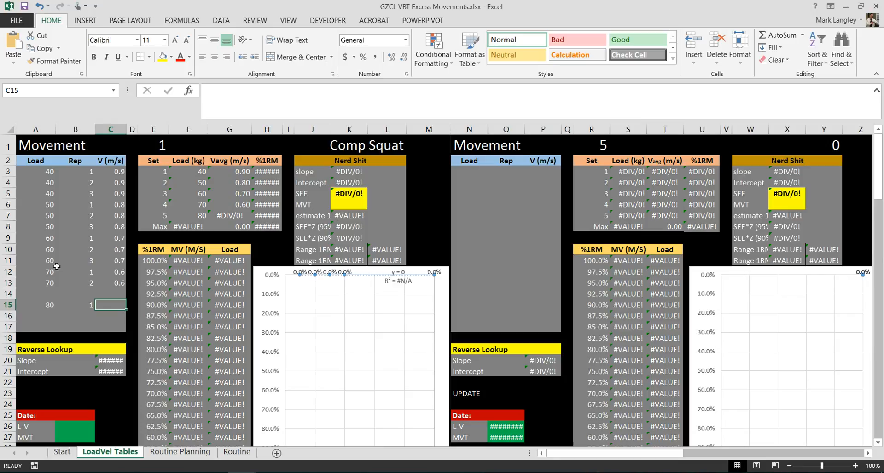
type(".51")
key("Return")
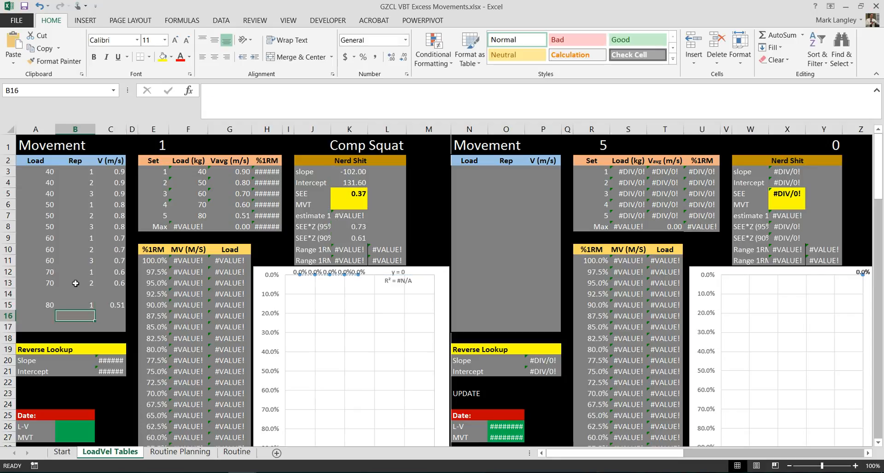
Clear the load, rep and velocity of the third rep at load 60 (A11:C11).
left_click_drag(50, 173, 100, 306)
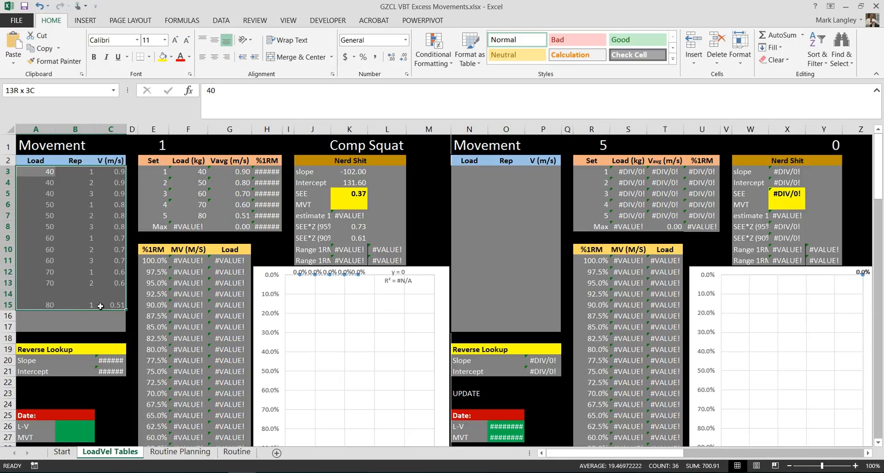
left_click(35, 260)
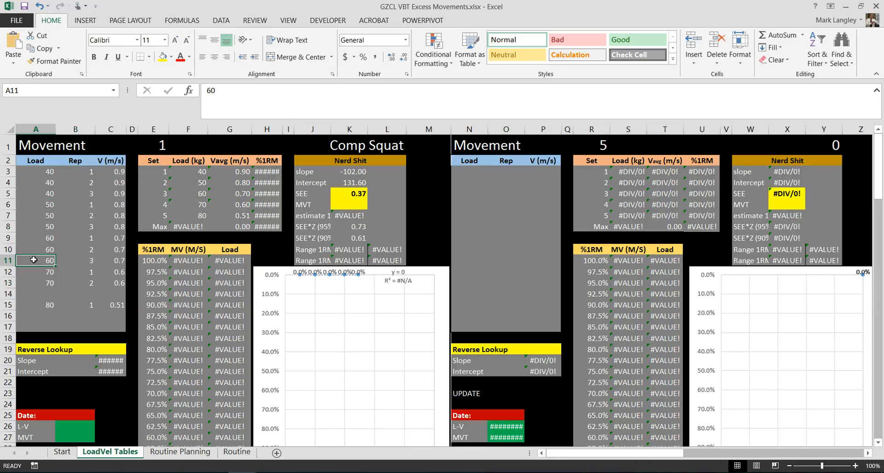
left_click_drag(36, 261, 115, 261)
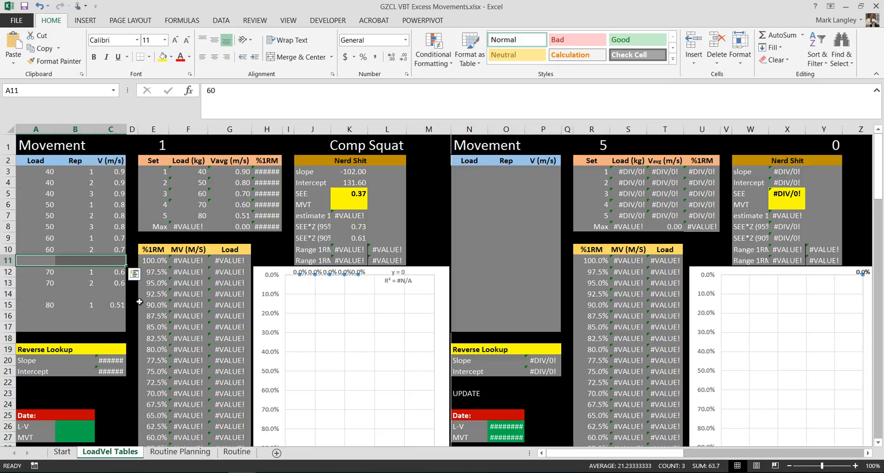
key("Delete")
left_click(49, 293)
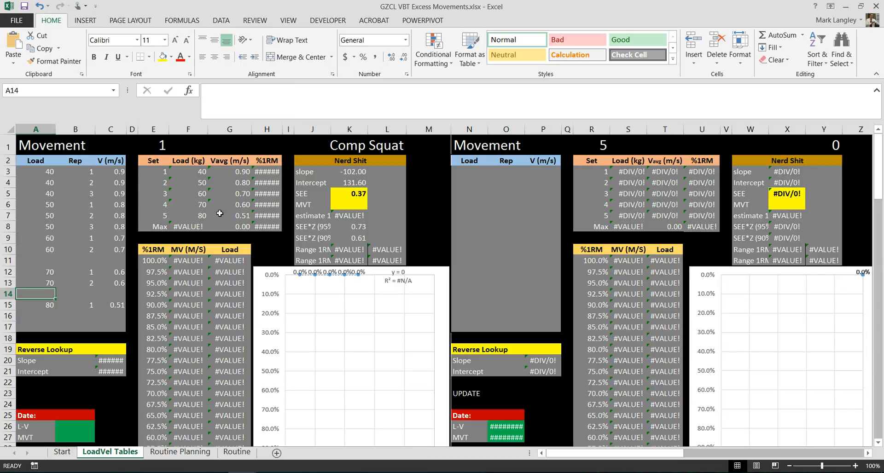
Set the Comp Squat MVT value in K6 to 0.28.
left_click(346, 205)
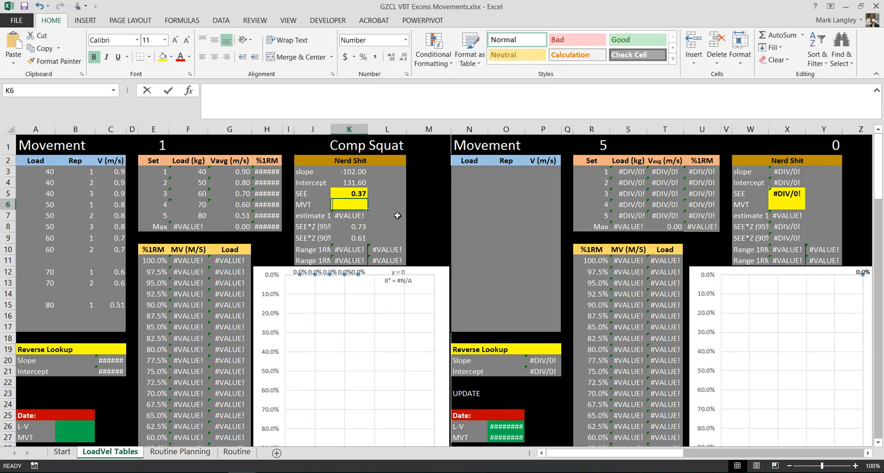
type(".")
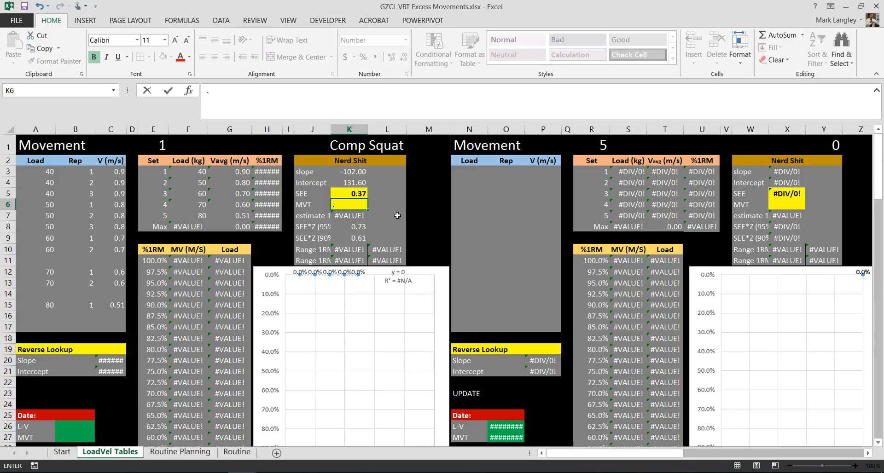
type("28")
key("Return")
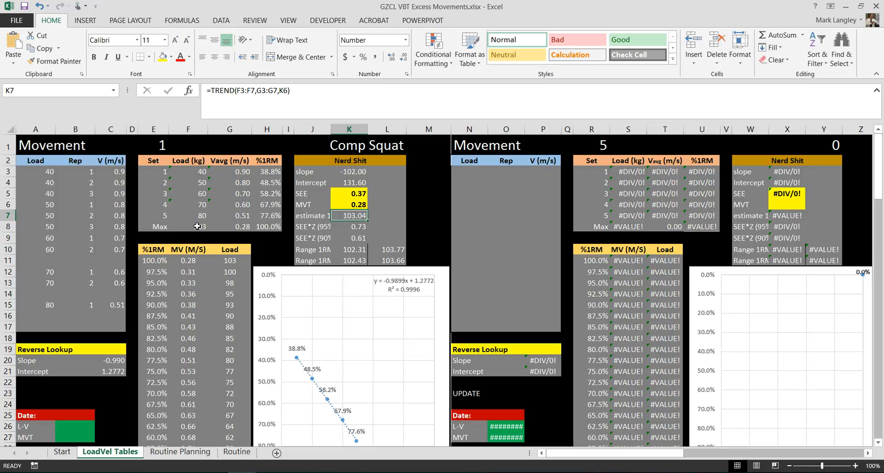
Review the Comp Squat summary's Max load, velocity and %1RM, plus the %1RM and average velocity of the sets.
left_click(261, 227)
left_click(188, 227)
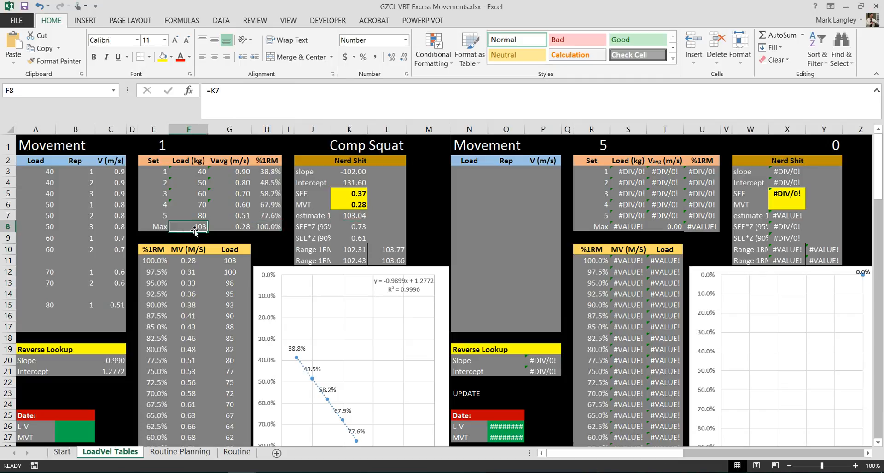
left_click(230, 226)
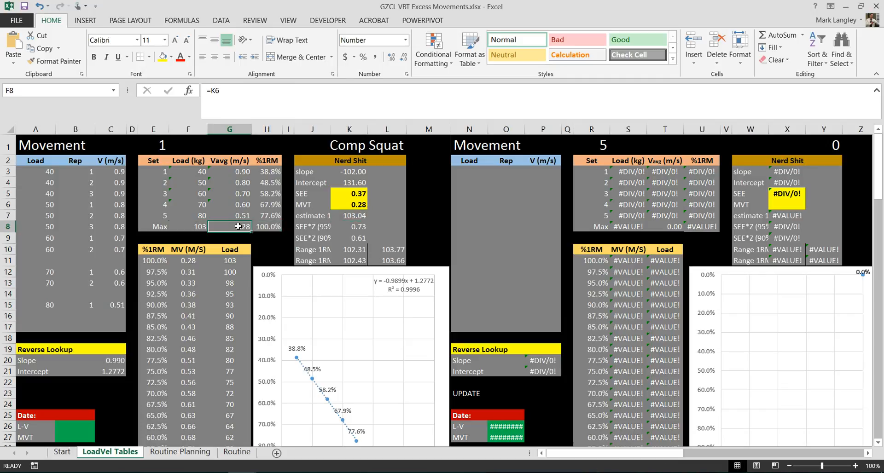
left_click(272, 227)
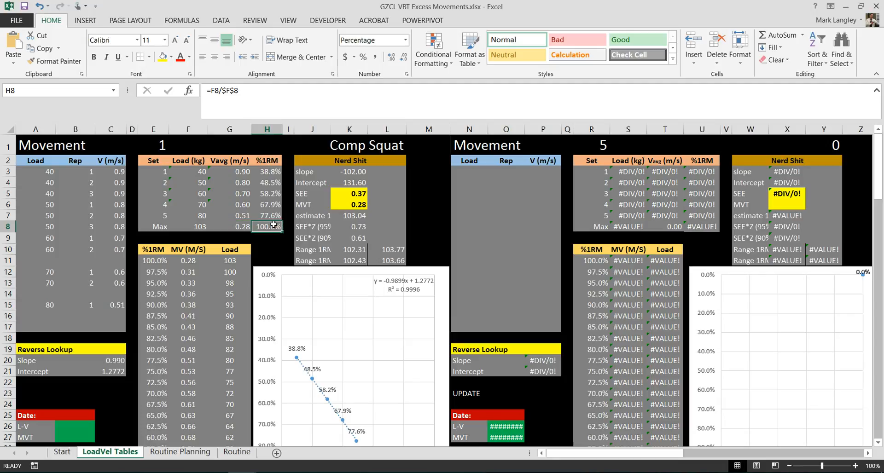
left_click(277, 171)
left_click_drag(276, 175, 275, 213)
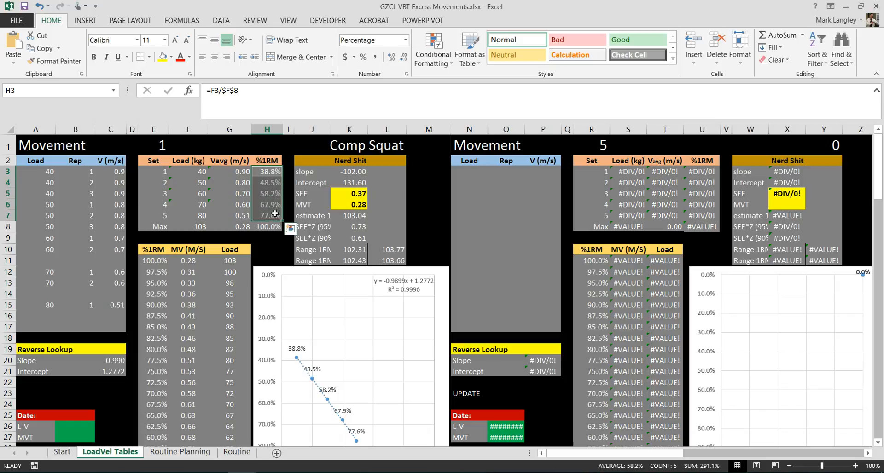
left_click(230, 195)
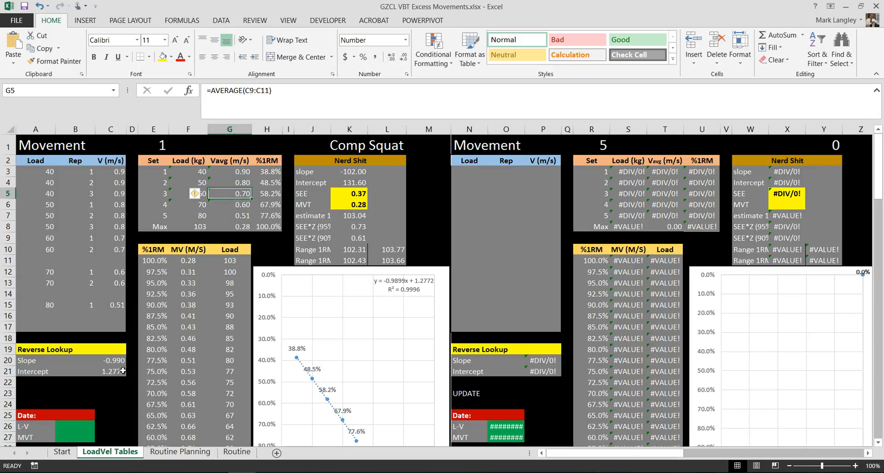
Enter 3/19/2017 as both the L-V date and the MVT date for Comp Squat.
left_click(89, 421)
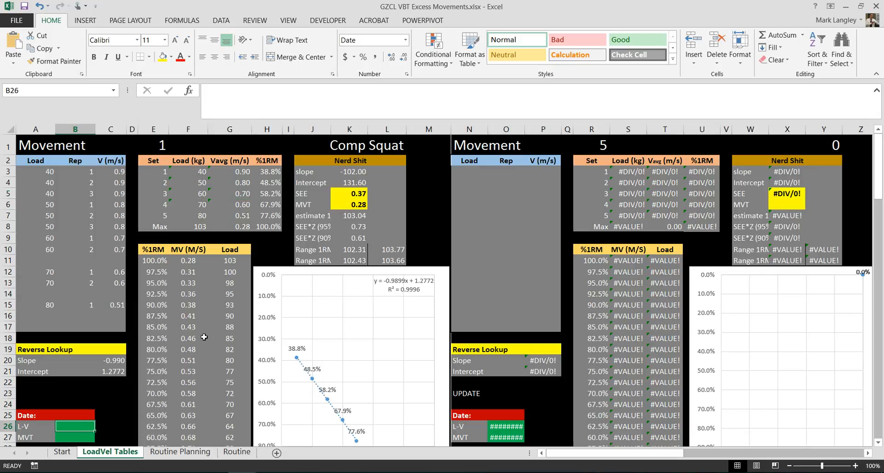
type("3/19/2017")
key("Return")
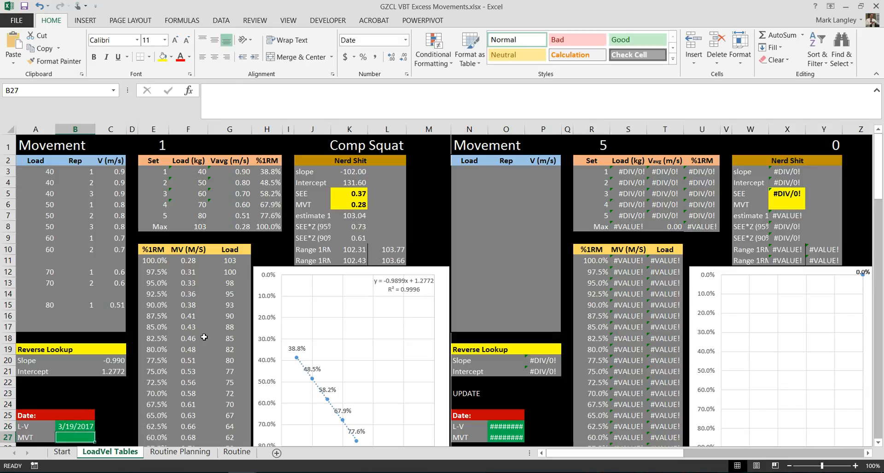
type("3")
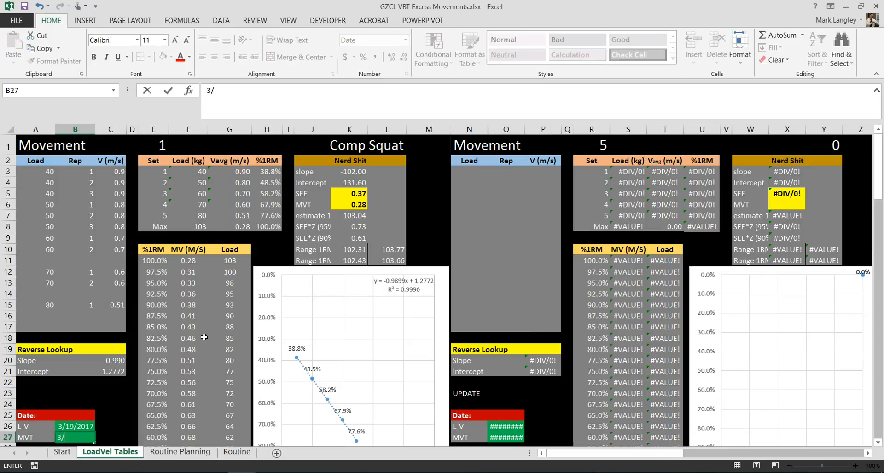
type("/19/2017")
key("Return")
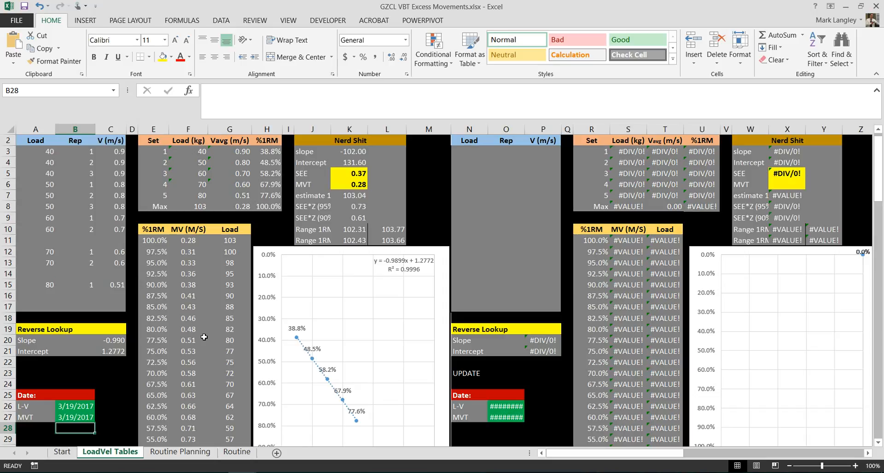
scroll(140, 356, "up", 1)
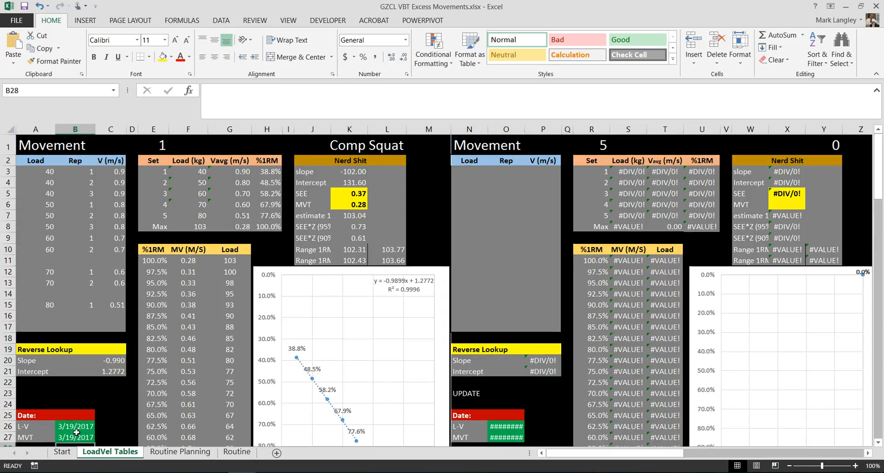
left_click(118, 419)
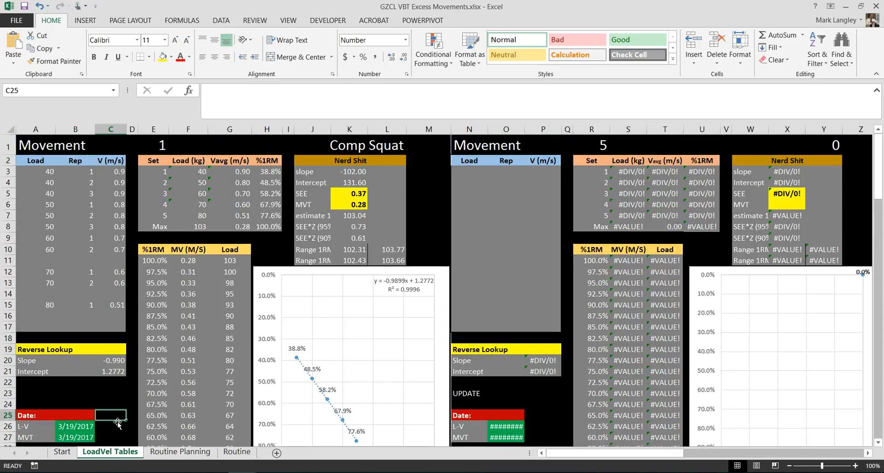
Review the Comp Squat test dates, the movement tables below and the SEE formula.
left_click(90, 429)
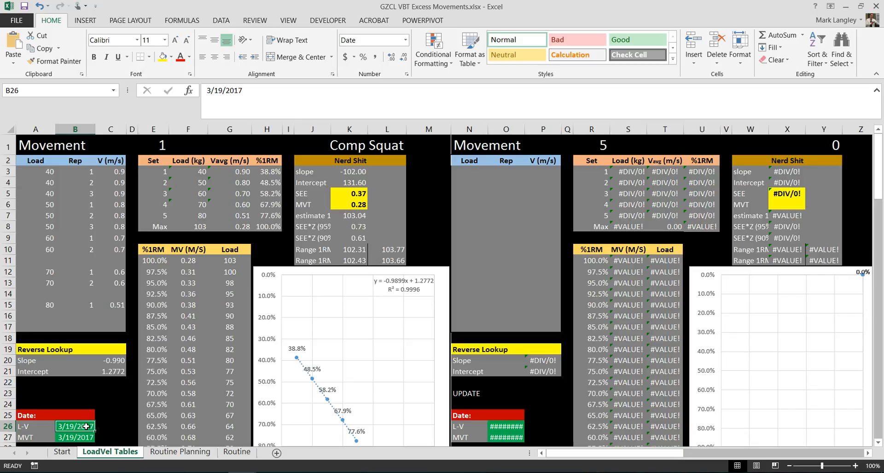
left_click(112, 415)
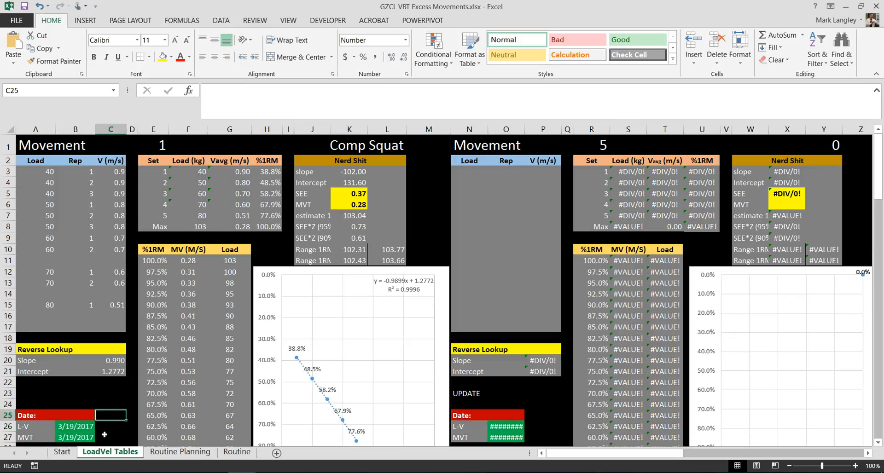
left_click(88, 429)
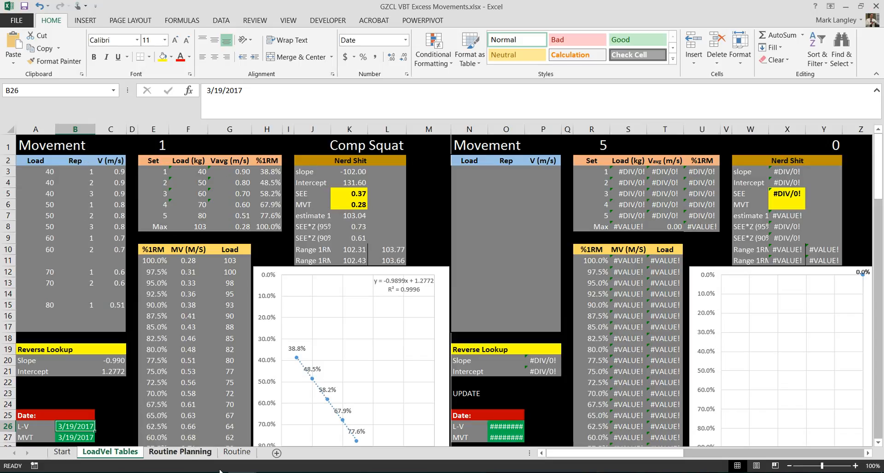
scroll(178, 371, "down", 8)
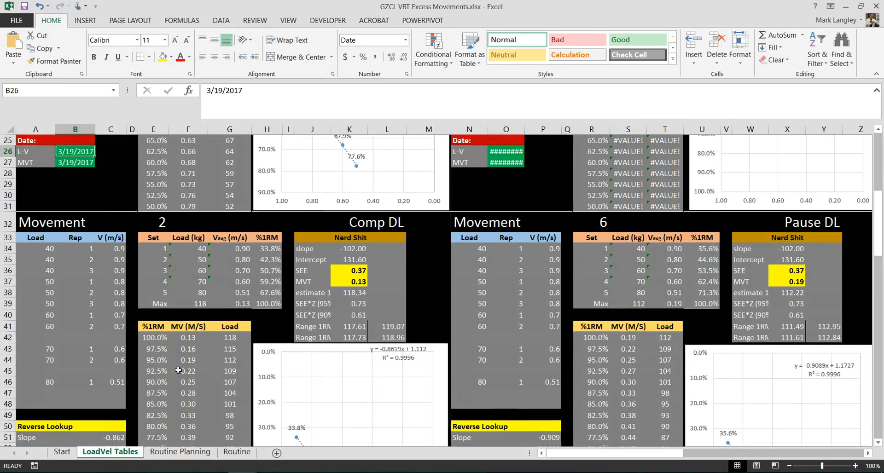
scroll(178, 370, "up", 8)
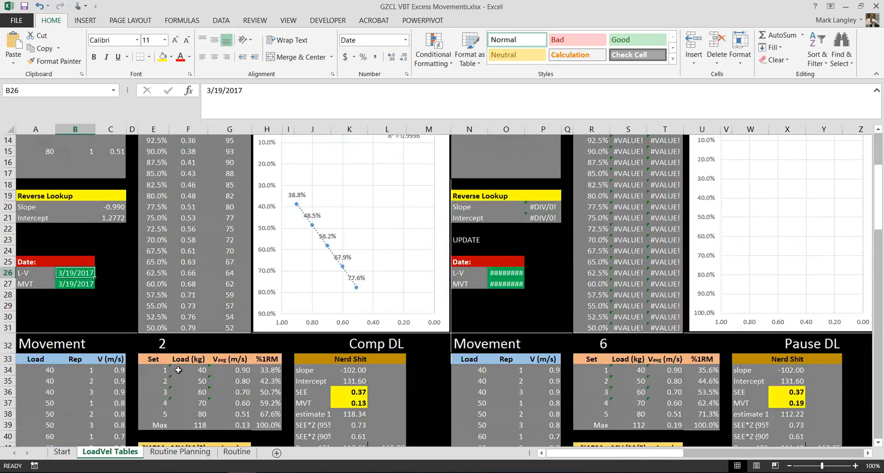
scroll(179, 370, "up", 1)
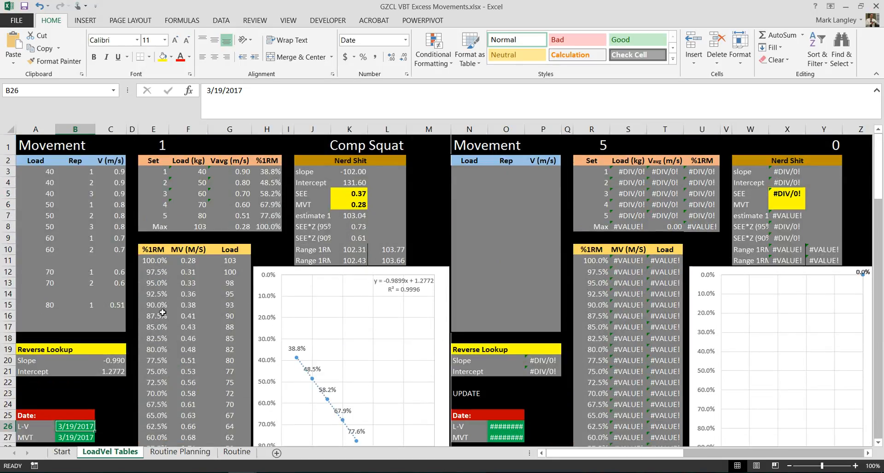
left_click(343, 193)
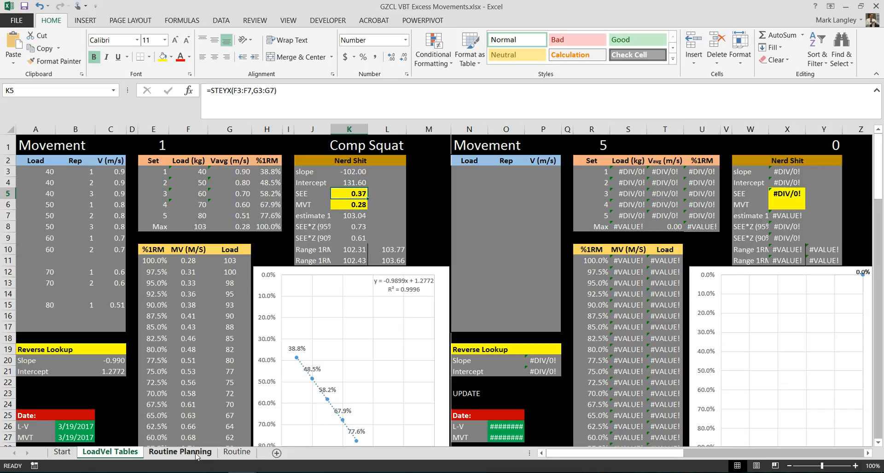
Compare the planned percentages on the Routine Planning sheet with the Comp Squat %1RM, velocity and load table.
left_click(180, 452)
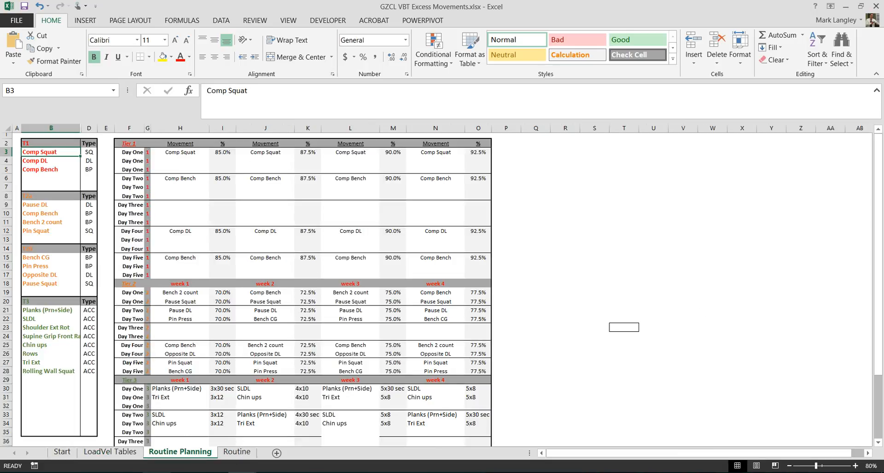
left_click(110, 452)
left_click_drag(155, 262, 221, 408)
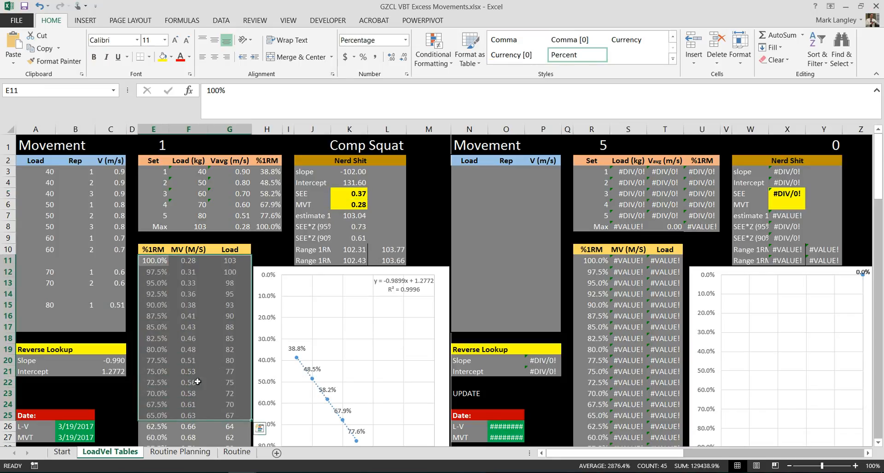
left_click(226, 274)
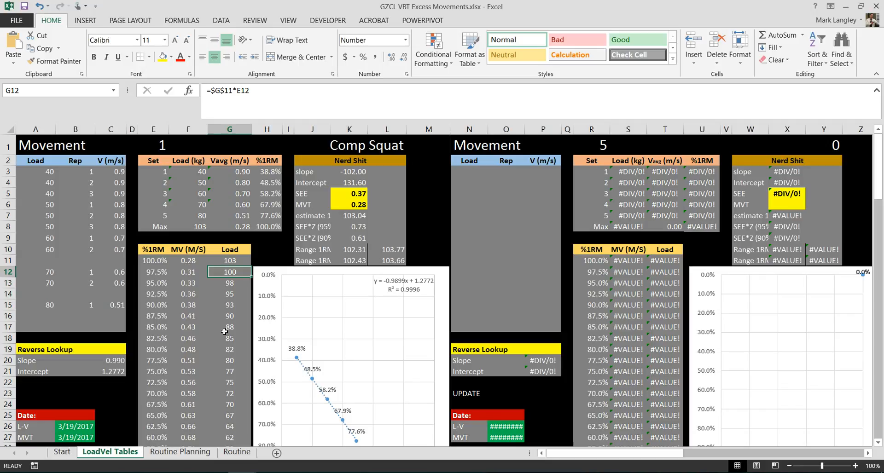
left_click(191, 452)
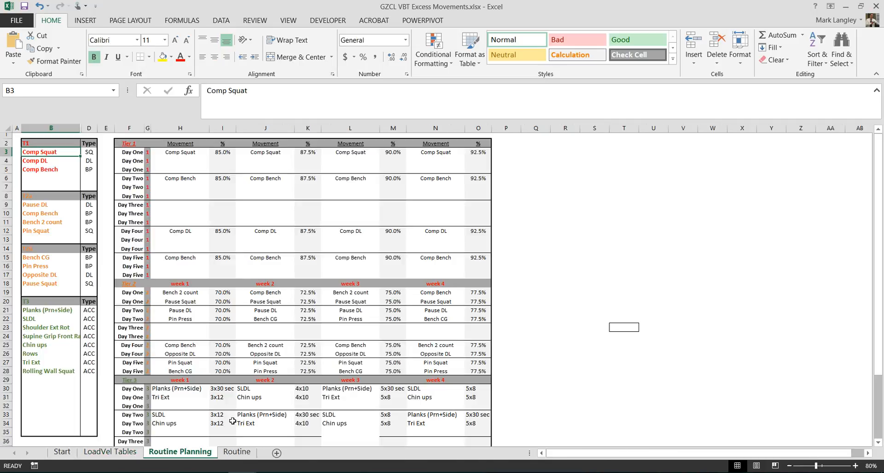
scroll(193, 258, "down", 1)
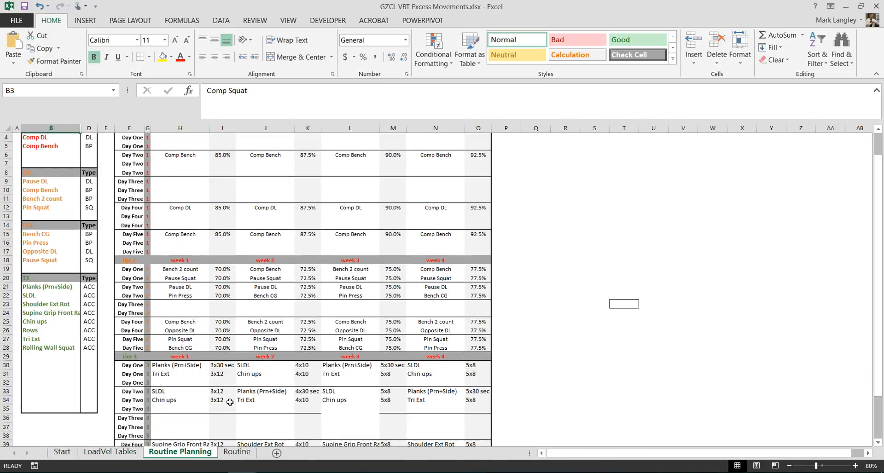
scroll(229, 401, "down", 1)
On the Routine sheet, examine the Week 1 Day 1 Comp Squat intensity, velocity and load estimate beside the set inputs.
left_click(237, 453)
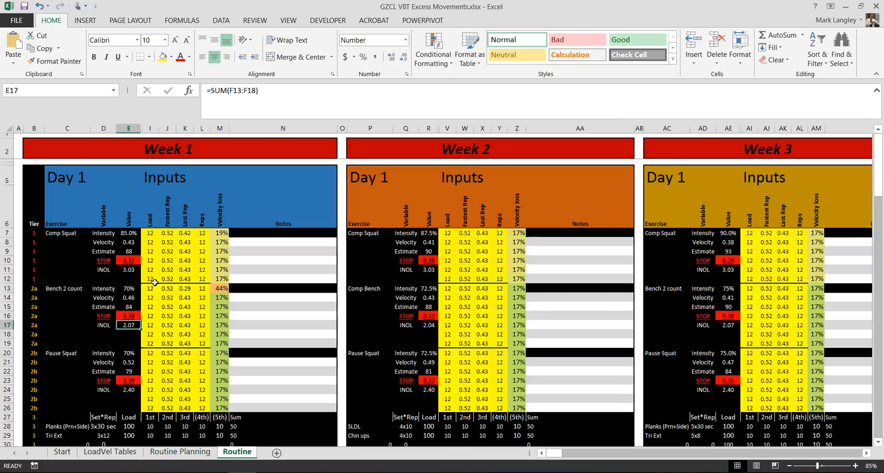
left_click(167, 242)
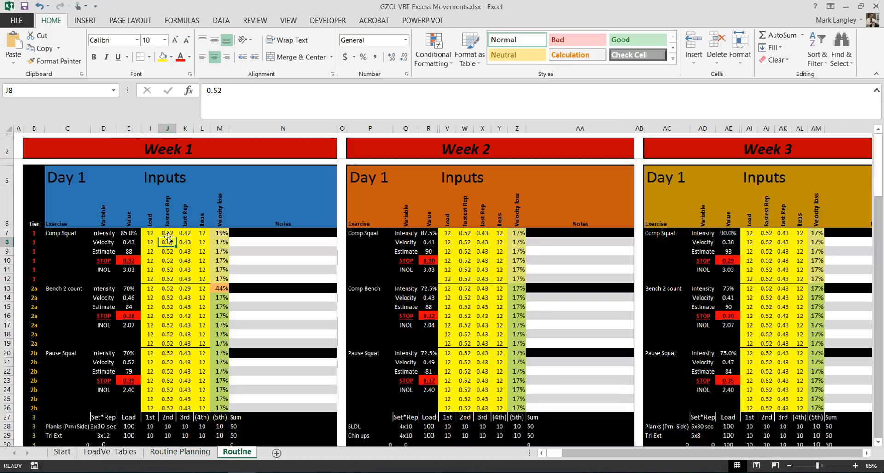
left_click(181, 270)
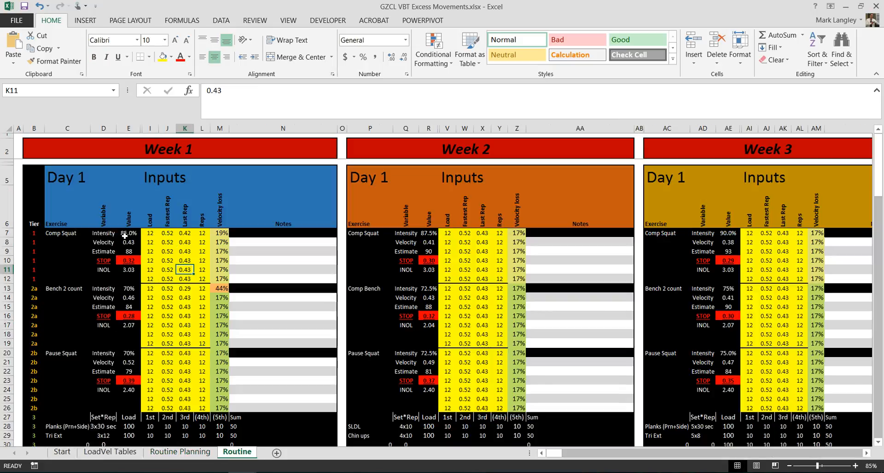
left_click(129, 233)
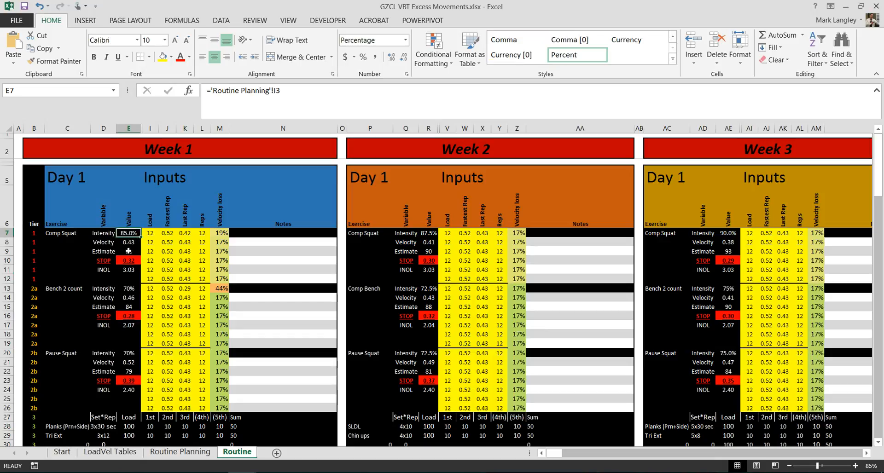
left_click(129, 251)
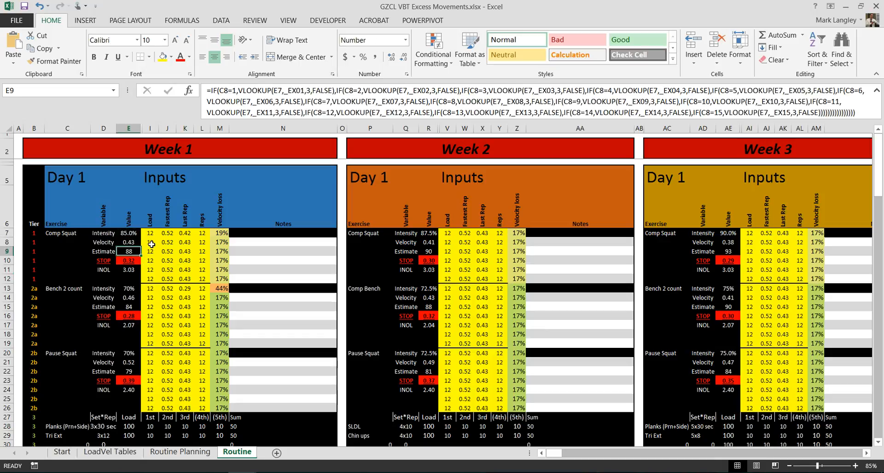
left_click(131, 242)
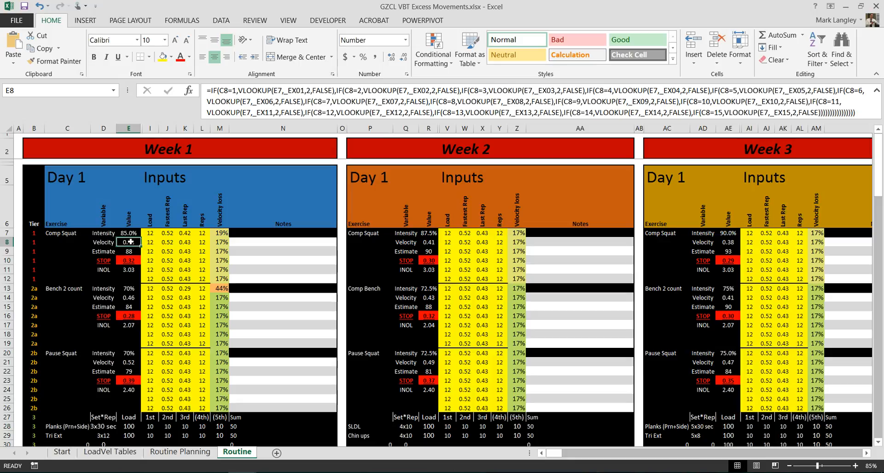
left_click(153, 244)
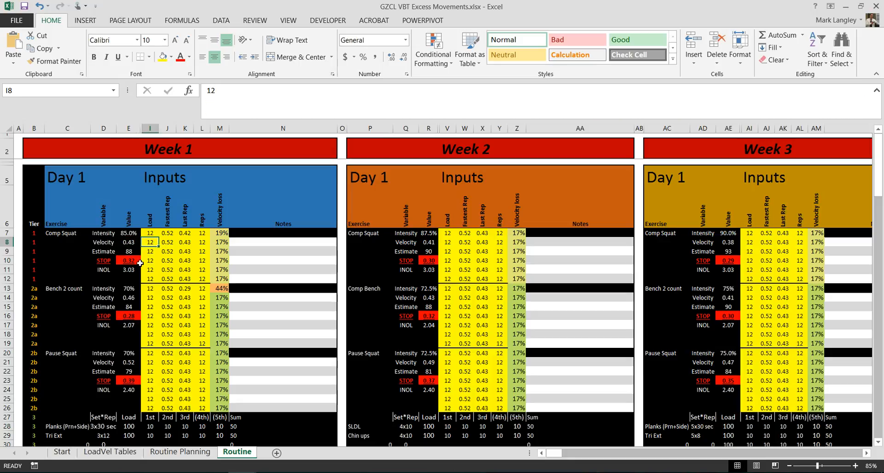
key("Left")
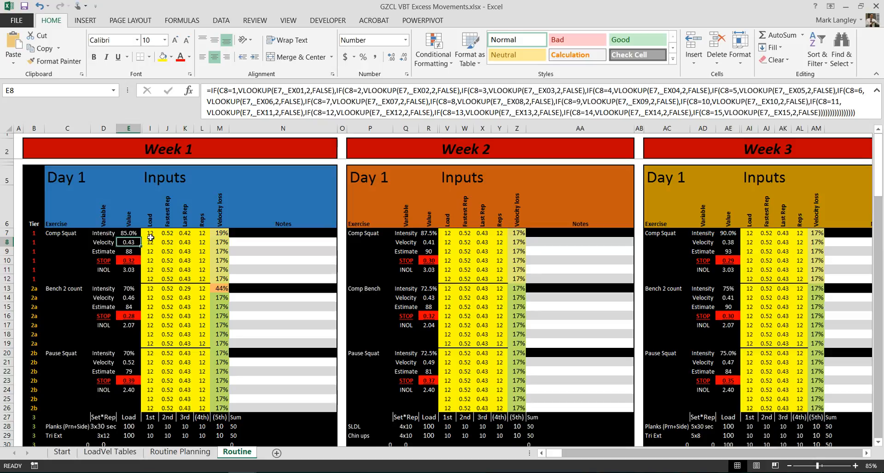
Clear the sample loads, rep velocities and reps from the Week 1 Day 1 inputs (I7:L26).
left_click(150, 234)
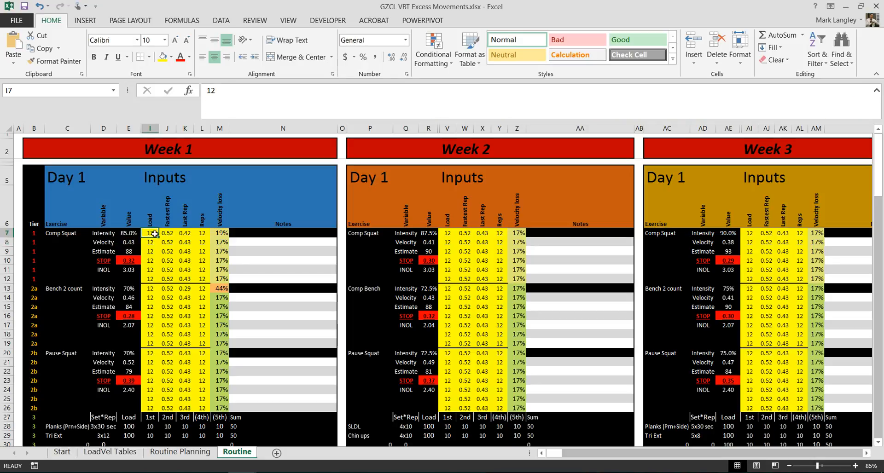
left_click_drag(153, 234, 199, 407)
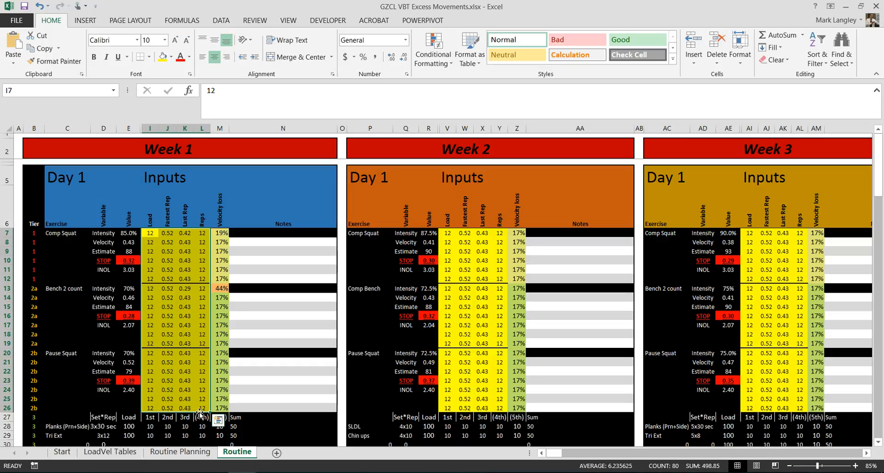
key("Delete")
Enter the first Week 1 Day 1 Comp Squat set: load 90, fastest rep 0.52, last rep 0.42 and 7 reps.
left_click(156, 234)
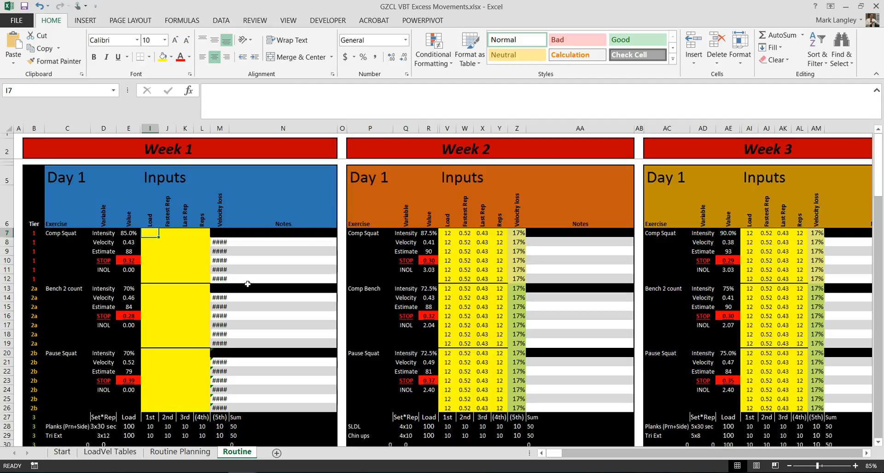
type("90")
key("Tab")
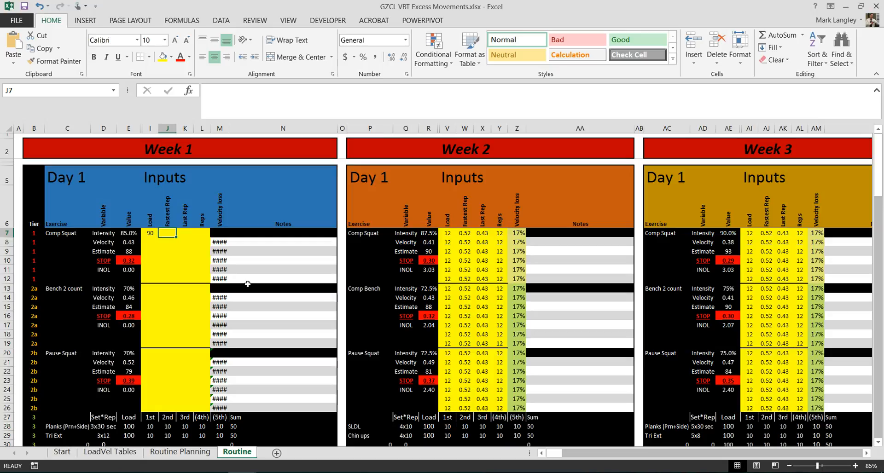
type(".52")
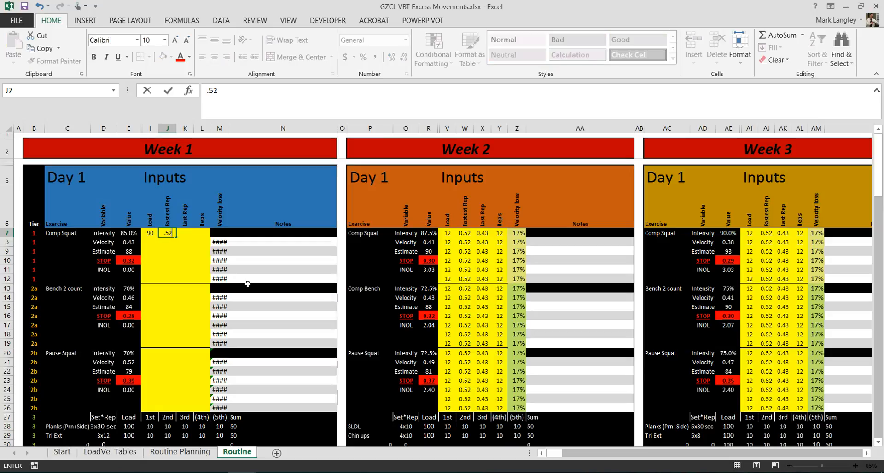
key("Tab")
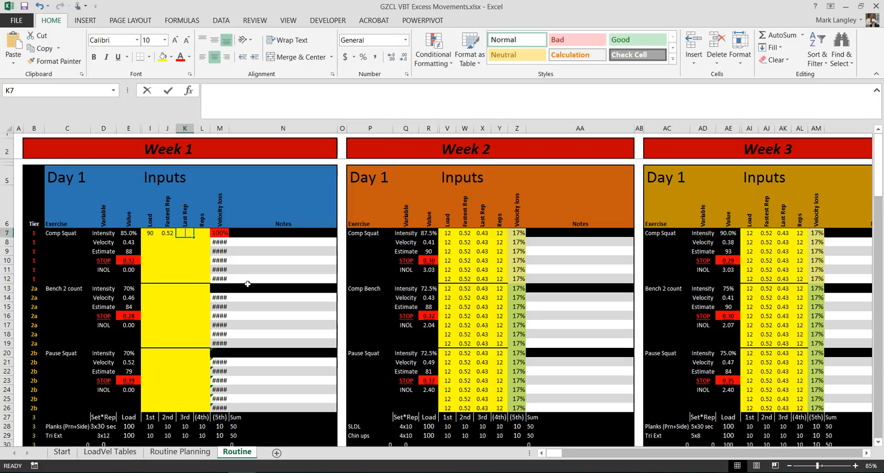
type(".42")
key("Tab")
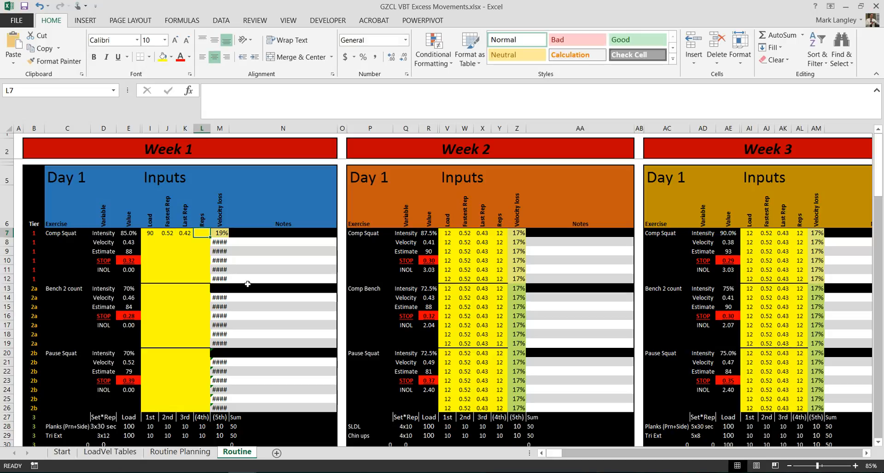
type("7")
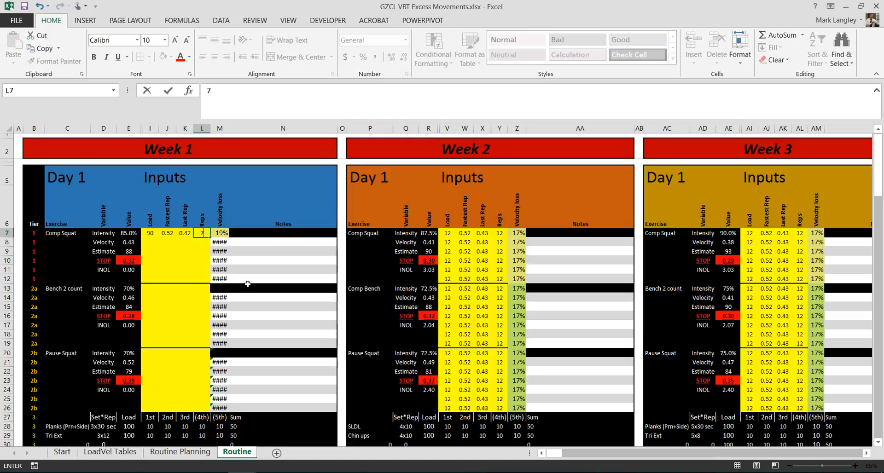
key("Return")
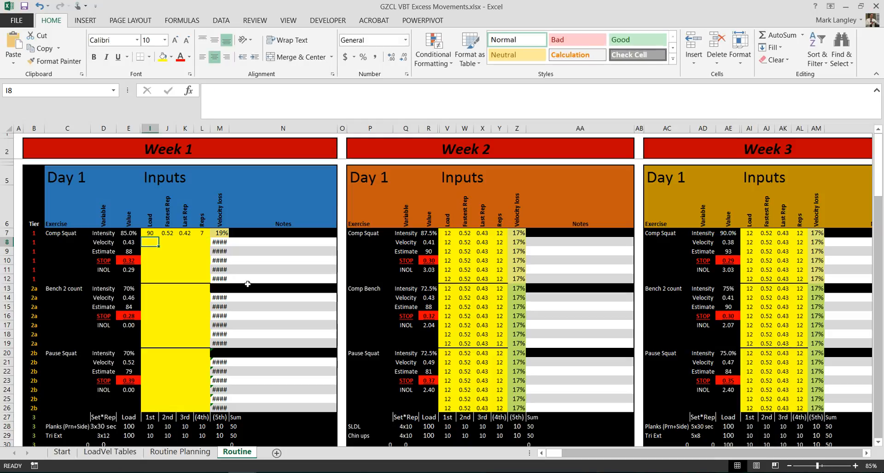
Inspect the velocity loss formula of the first Comp Squat set and the formula behind its target velocity.
left_click(222, 234)
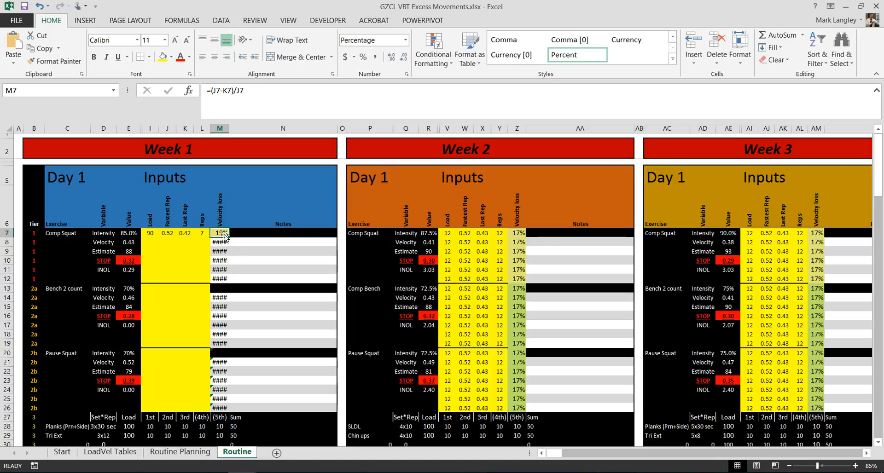
left_click(149, 242)
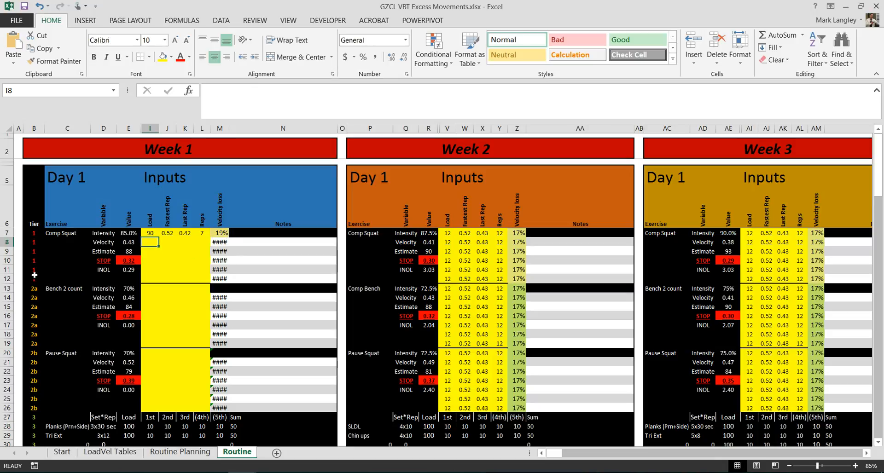
left_click(136, 242)
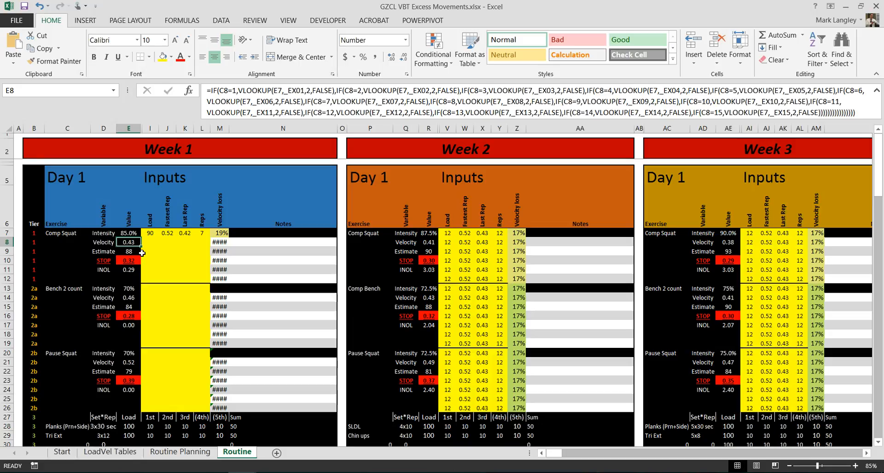
Change the Week 1 Day 1 Comp Squat STOP formula in E10 to =E8*0.8.
left_click(135, 260)
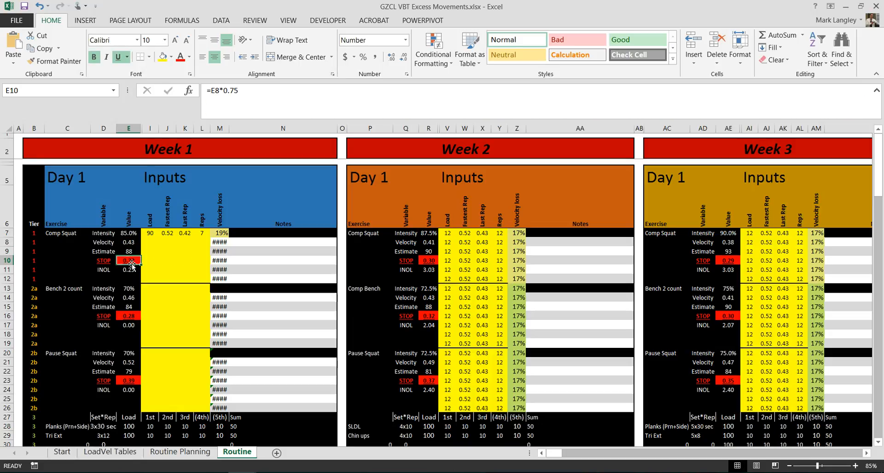
left_click(250, 90)
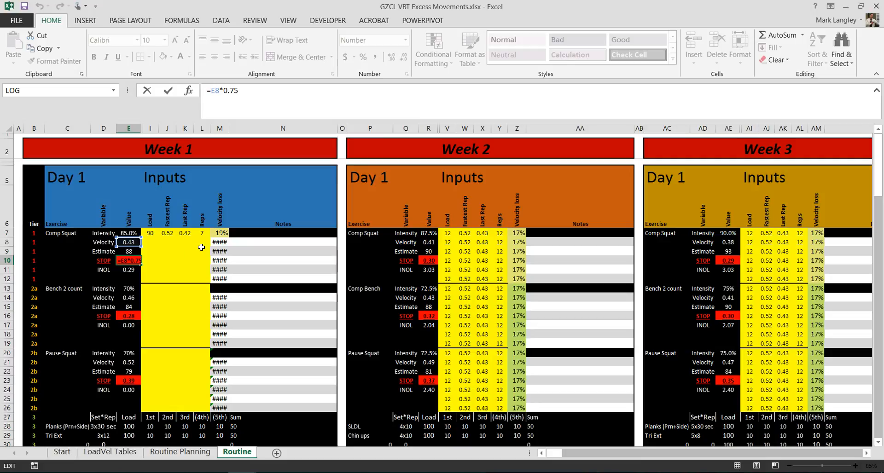
key("BackSpace")
key("BackSpace")
type("80")
key("Return")
key("Up")
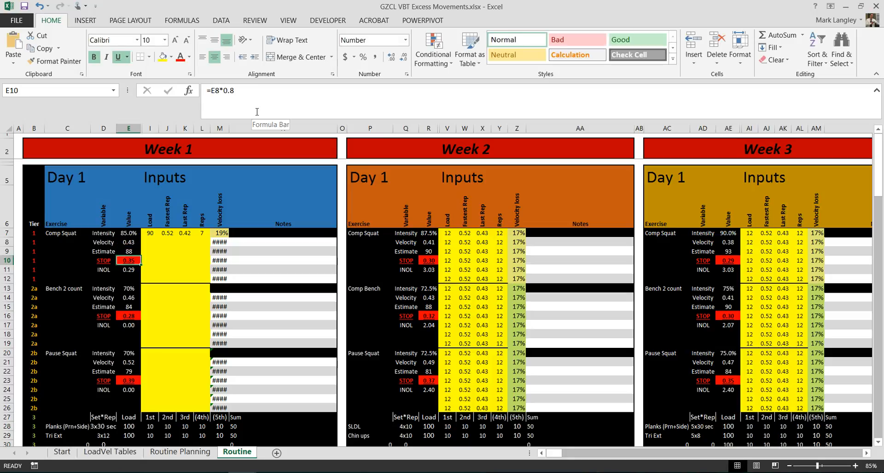
Change the Week 1 Day 1 Comp Squat STOP formula in E10 to =E8*0.7 and check the target velocity cell it refers to.
left_click(256, 112)
key("BackSpace")
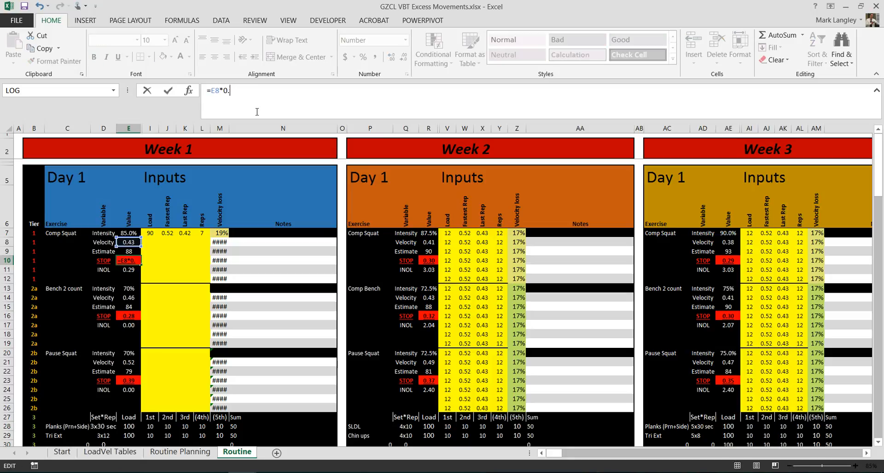
type("70")
key("Return")
key("Up")
key("Up")
key("Up")
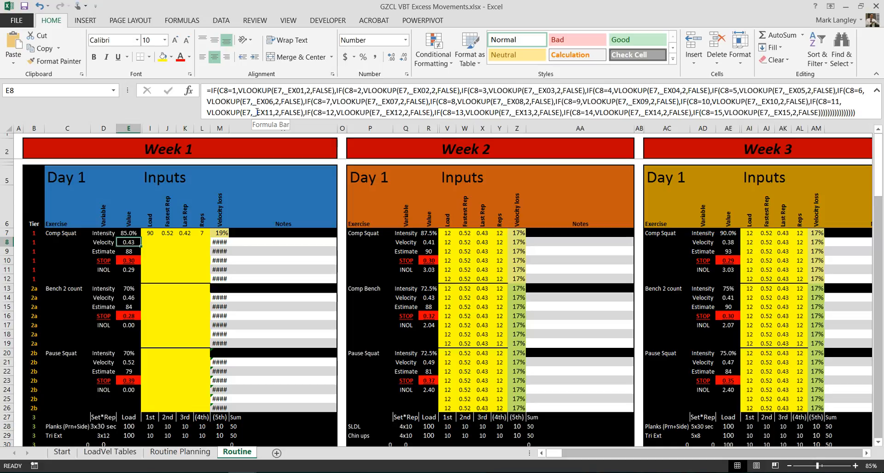
key("Down")
key("Down")
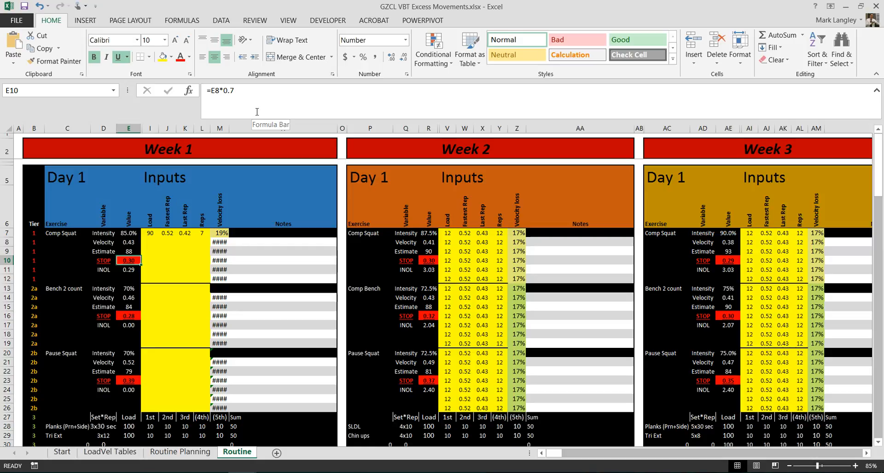
Check the Comp Squat MVT value in the LoadVel Tables sheet and return to the Routine sheet.
left_click(110, 452)
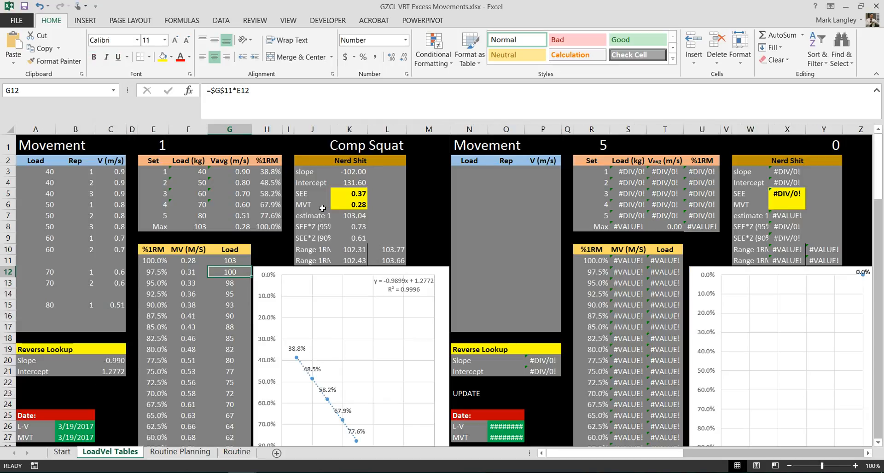
left_click(355, 205)
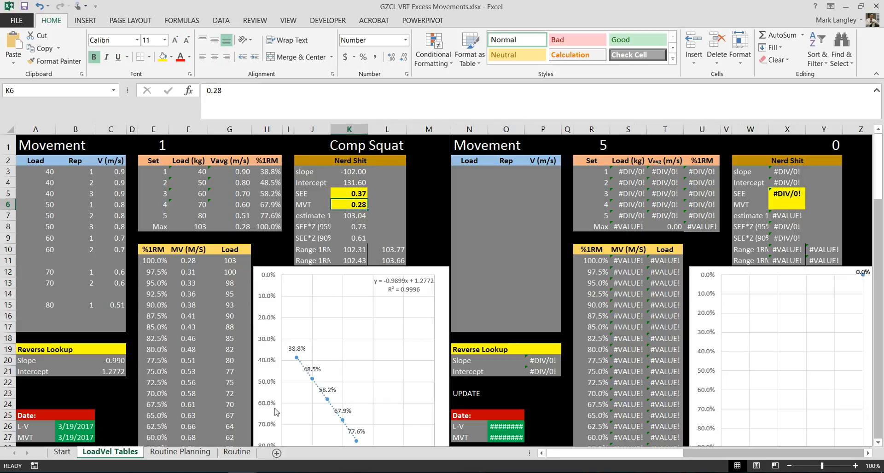
left_click(237, 453)
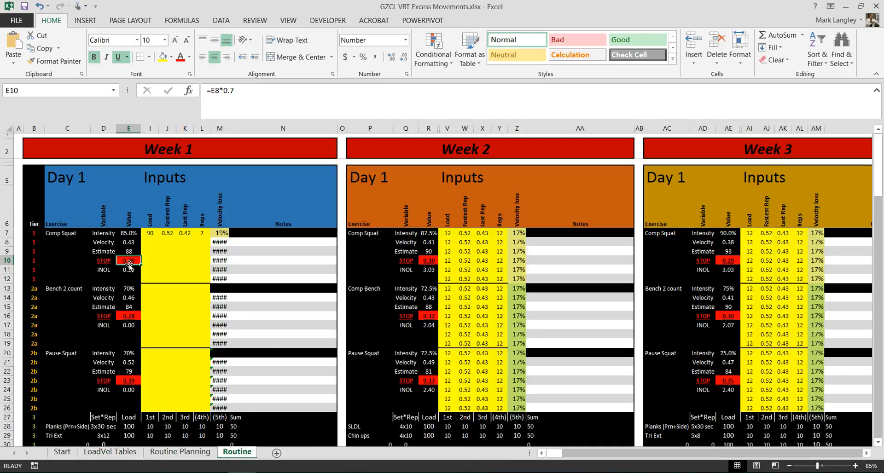
Change the Comp Squat STOP formula in E10 to =E8*0.6, accepting the suggested typo correction.
left_click(252, 102)
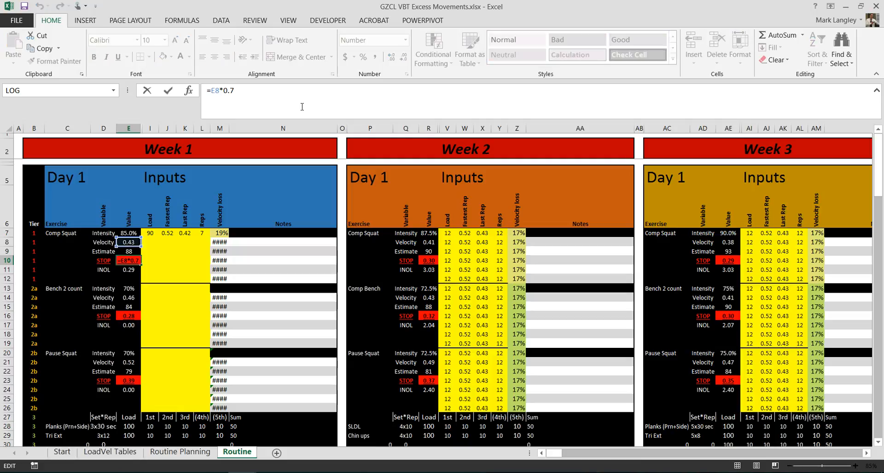
key("BackSpace")
type(".6")
key("Return")
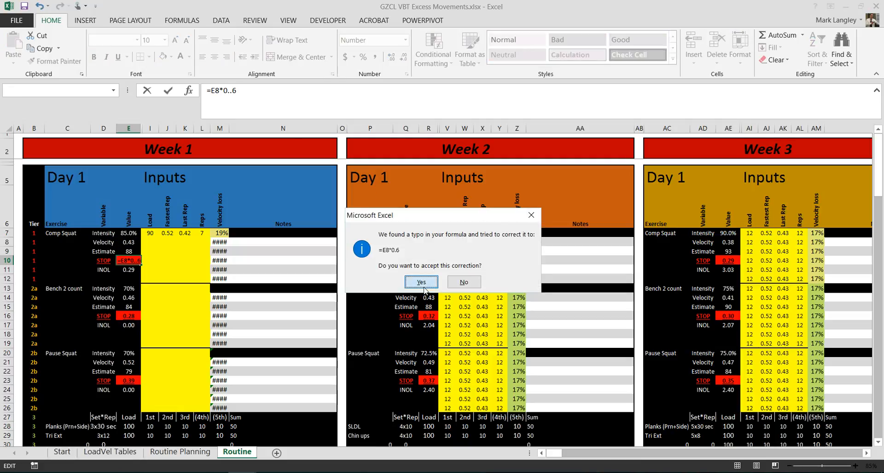
left_click(420, 282)
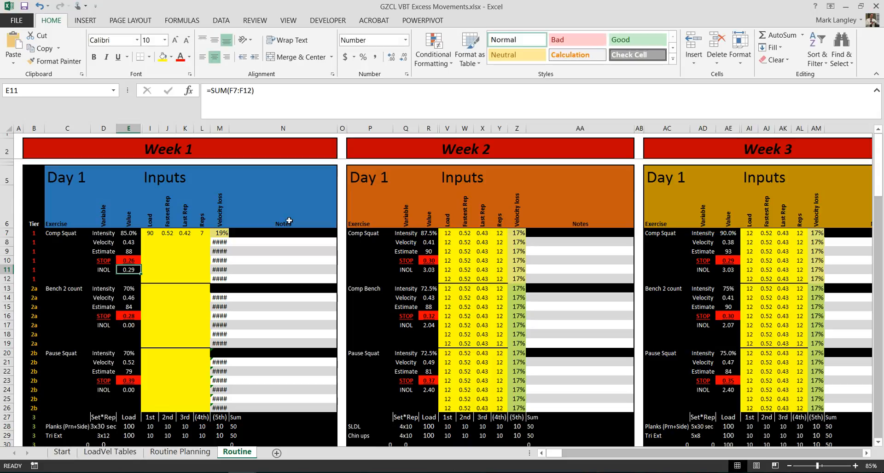
left_click(134, 260)
left_click(152, 260)
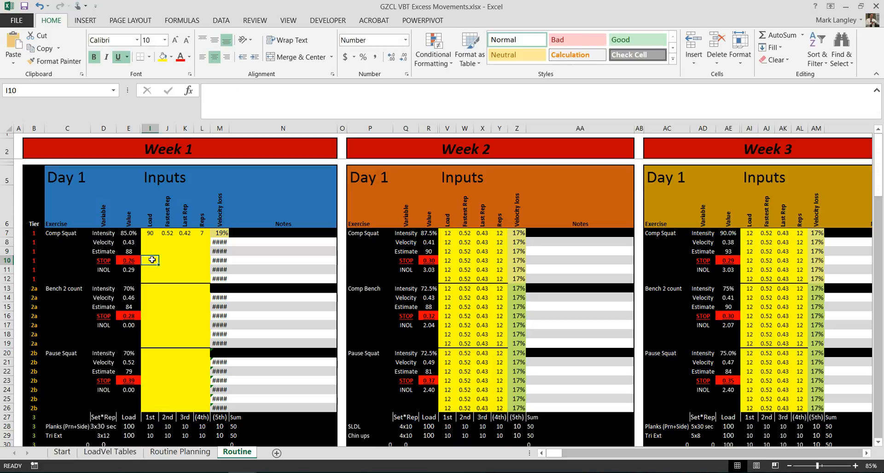
left_click(138, 260)
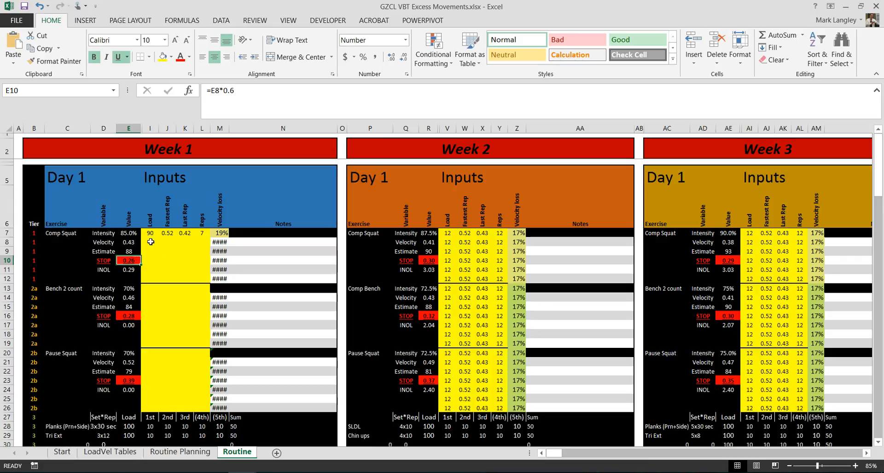
Try =E8*0.2 as the Comp Squat STOP formula in E10, leaving the INOL formula below it untouched.
left_click(233, 87)
key("BackSpace")
type("2")
key("Return")
left_click(253, 88)
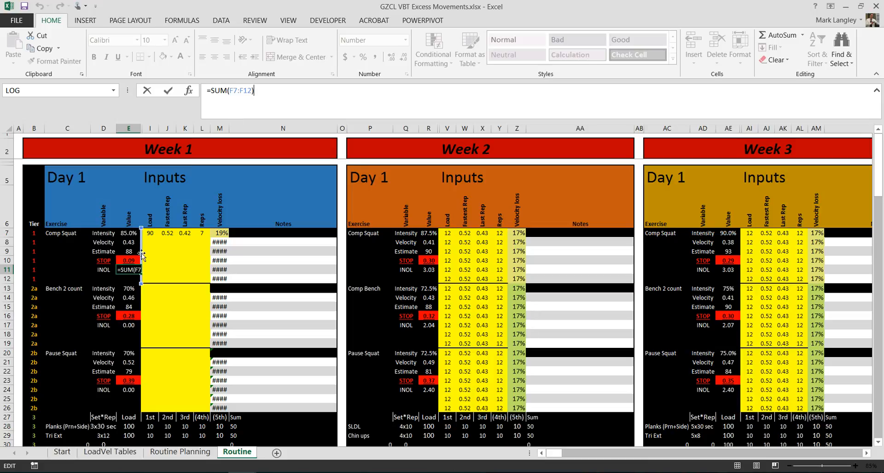
key("Escape")
Set the Week 1 Day 1 Comp Squat STOP formula in E10 back to =E8*0.8.
left_click(129, 260)
left_click(241, 99)
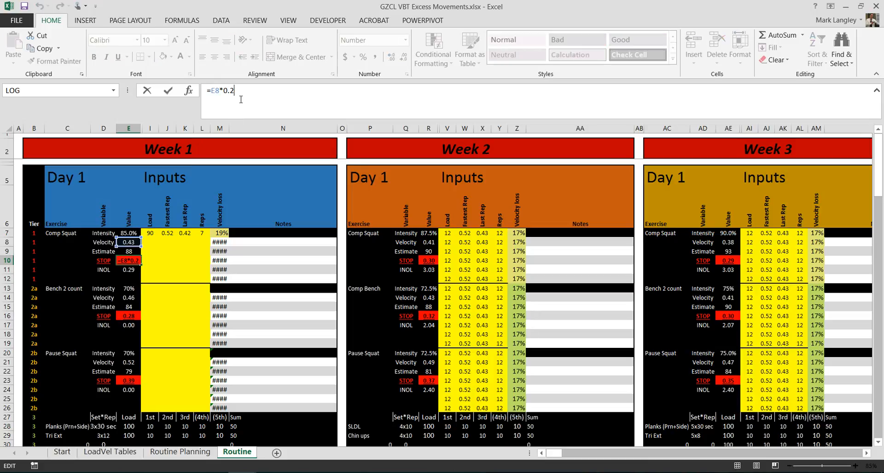
key("BackSpace")
type("8")
key("Return")
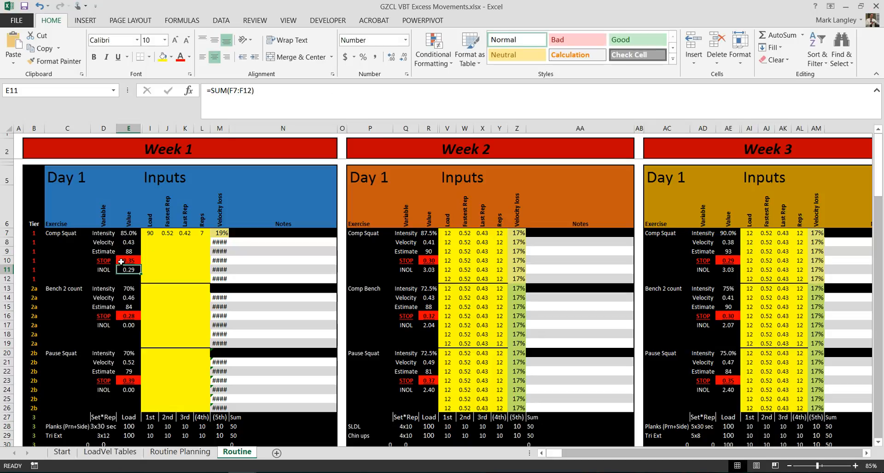
key("Up")
Enter the second Week 1 Day 1 Comp Squat set: load 90, fastest rep 0.52, last rep 0.4 and 7 reps.
left_click(158, 240)
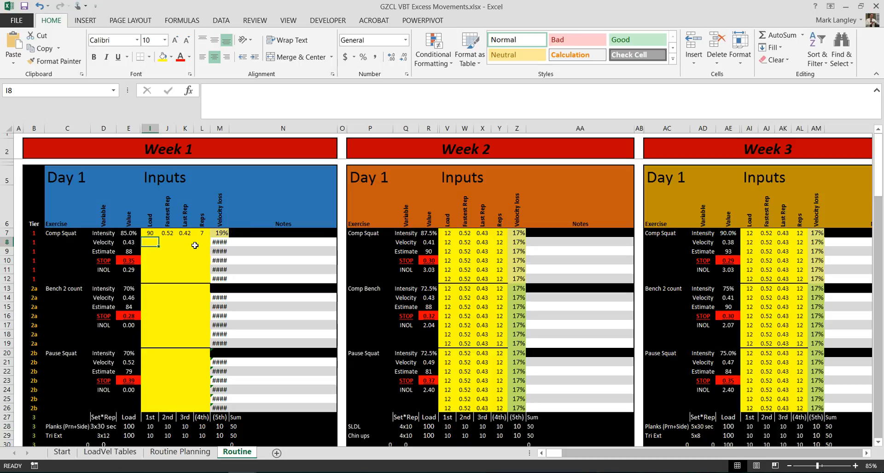
left_click(127, 261)
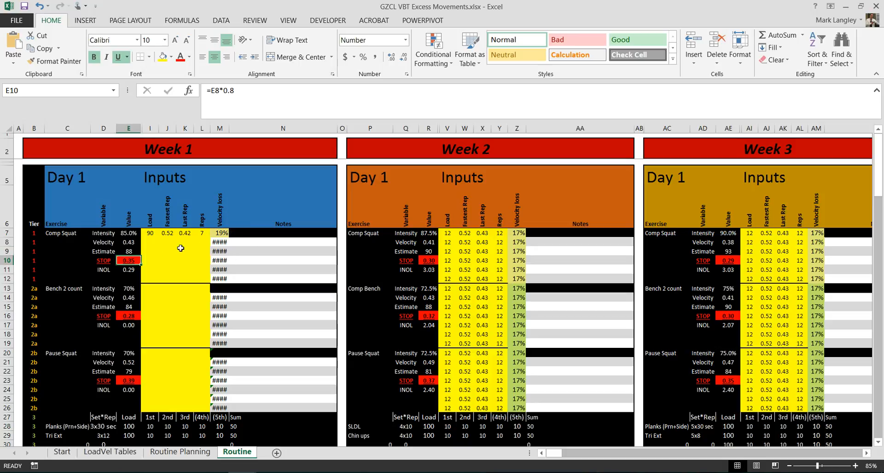
left_click(226, 232)
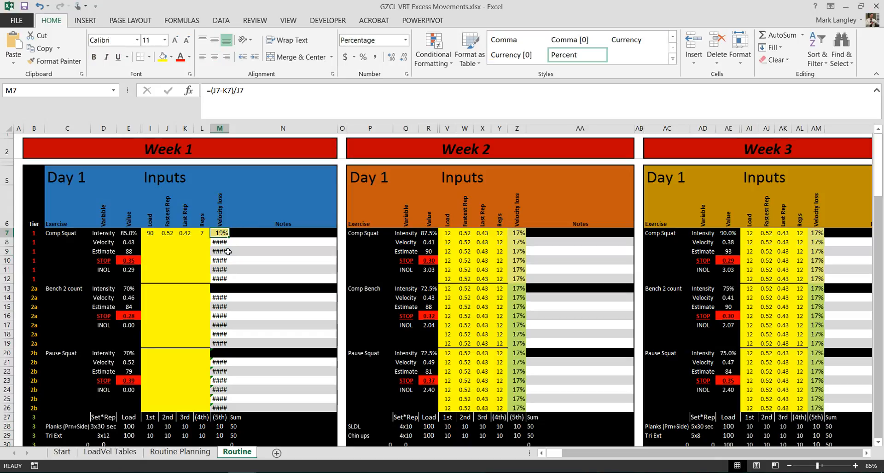
left_click(150, 242)
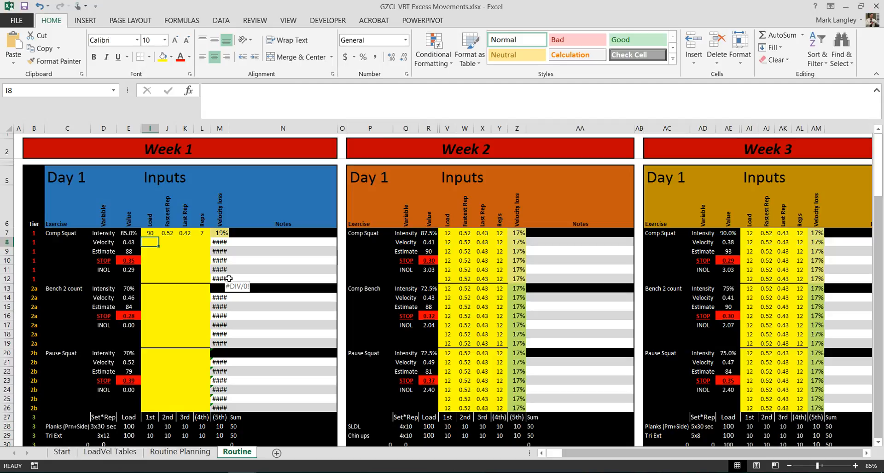
type("90")
key("Tab")
type(".2")
key("BackSpace")
type("52")
key("Tab")
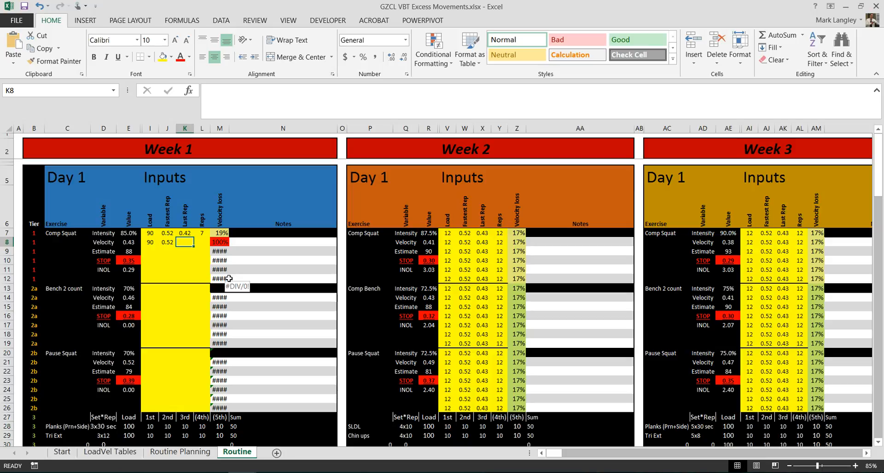
type(".4")
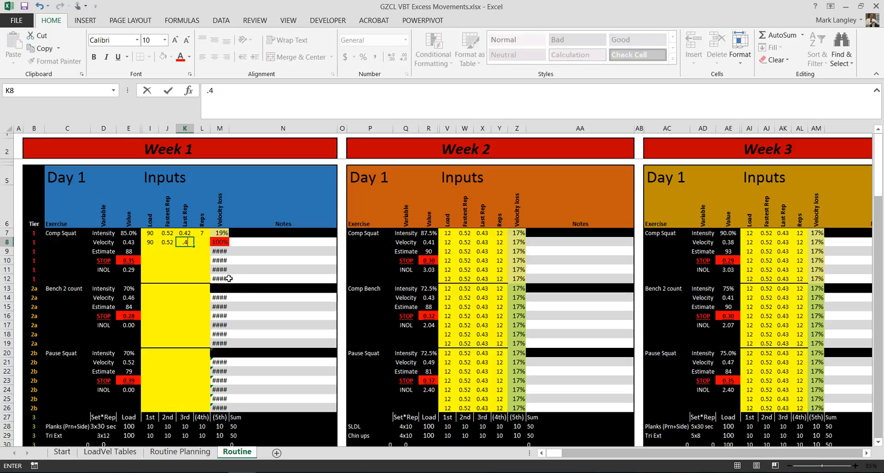
key("Tab")
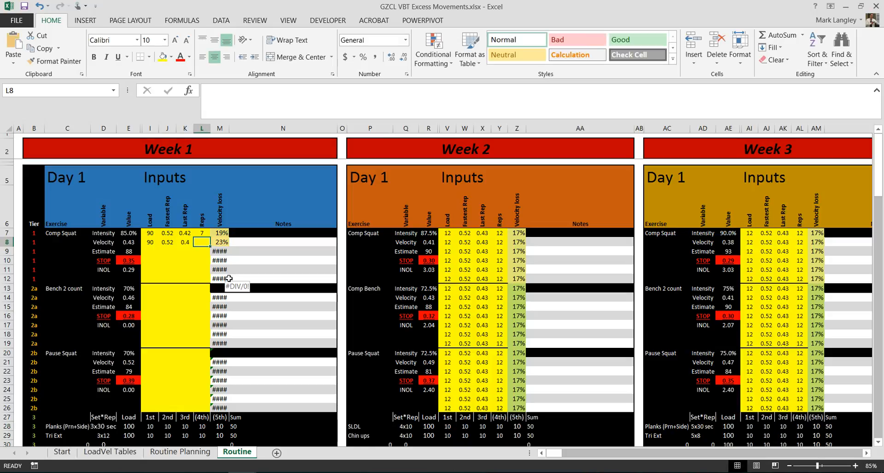
type("7")
key("Return")
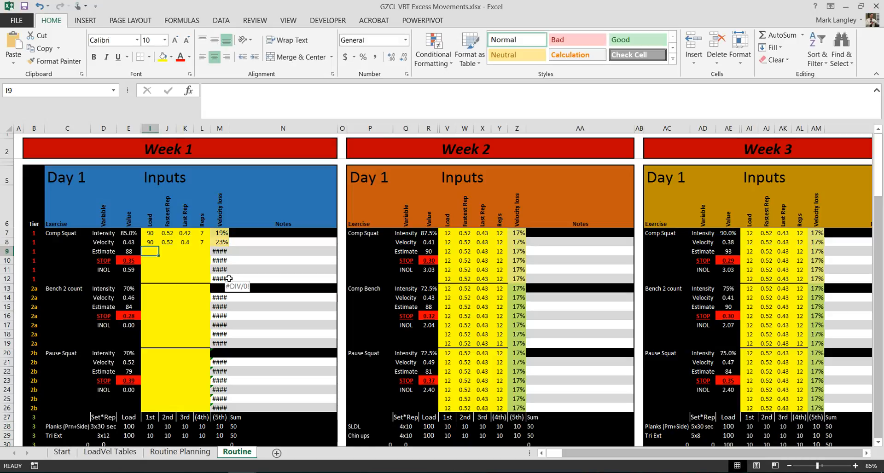
left_click(225, 240)
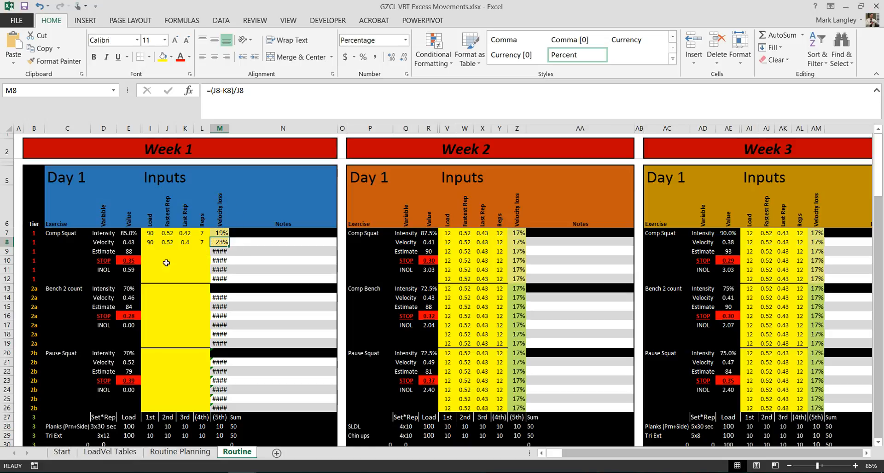
Copy the second Comp Squat set's load, rep velocities and reps (I8:L8) into the third and fourth set rows.
left_click(154, 252)
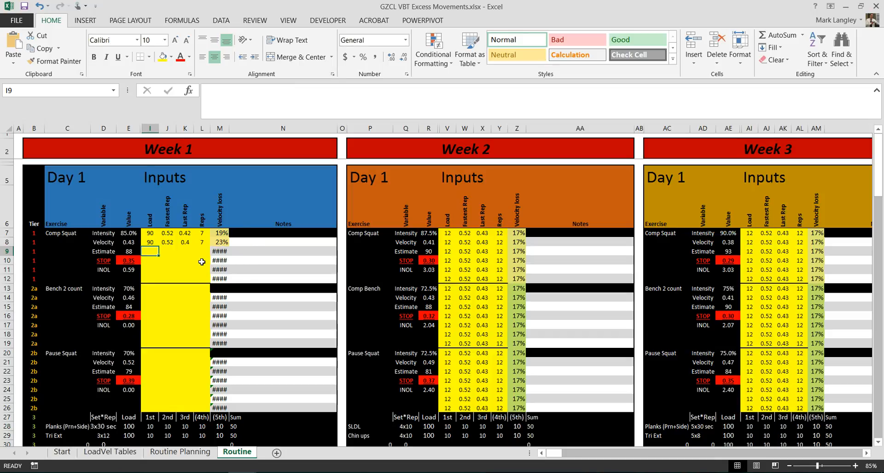
type("90")
key("Tab")
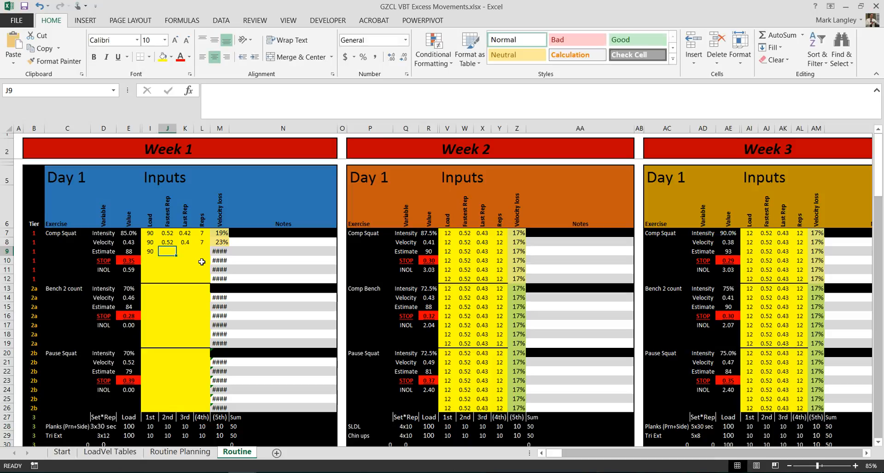
key("Left")
key("Up")
key("shift+Right")
key("shift+Right")
key("shift+Right")
key("ctrl+c")
key("Down")
key("ctrl+v")
key("Down")
key("ctrl+v")
key("Down")
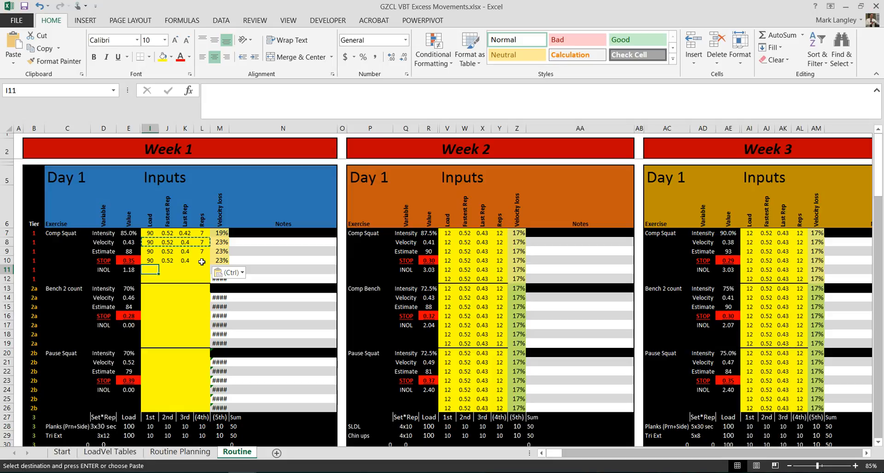
Enter the fifth Comp Squat set: load 90, fastest rep 0.52, last rep 0.29 and 7 reps, and inspect its velocity loss formula.
type("90")
key("Tab")
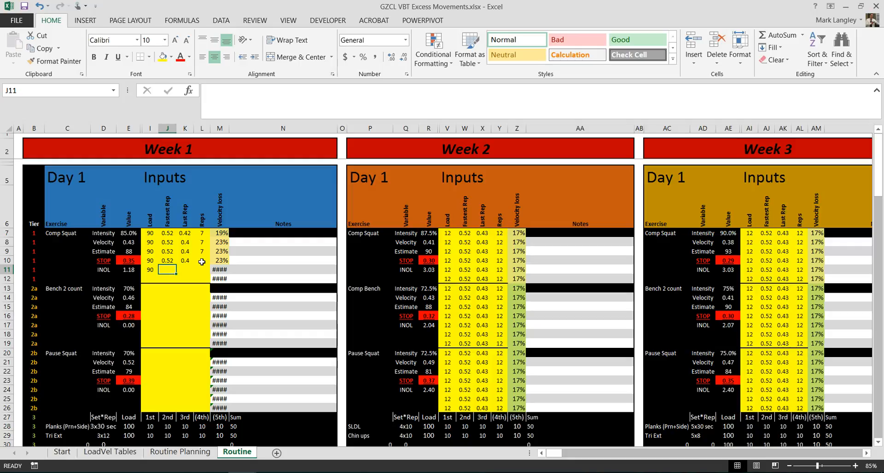
type("0.52")
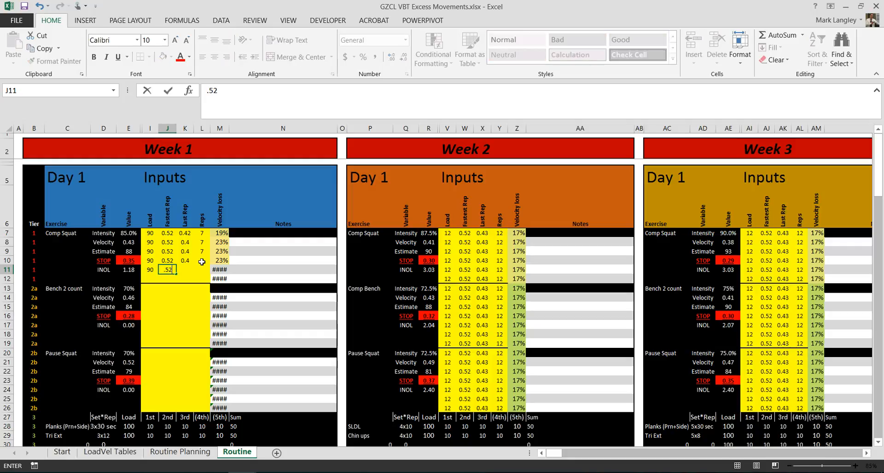
key("Tab")
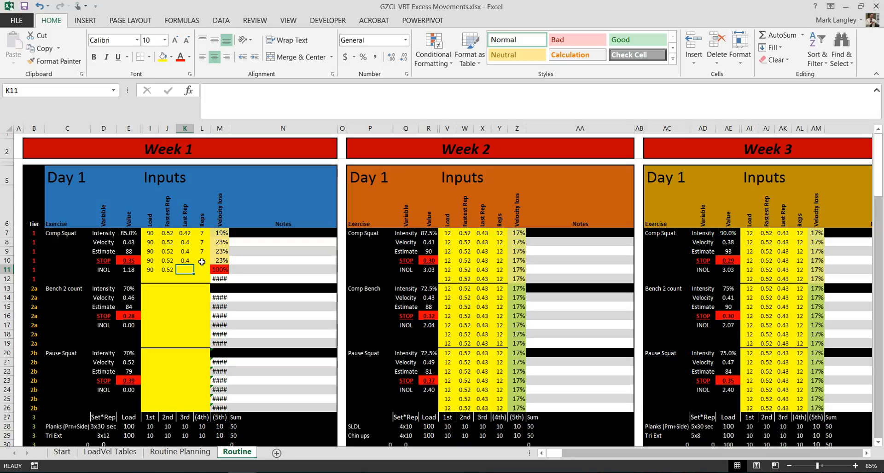
type(".29")
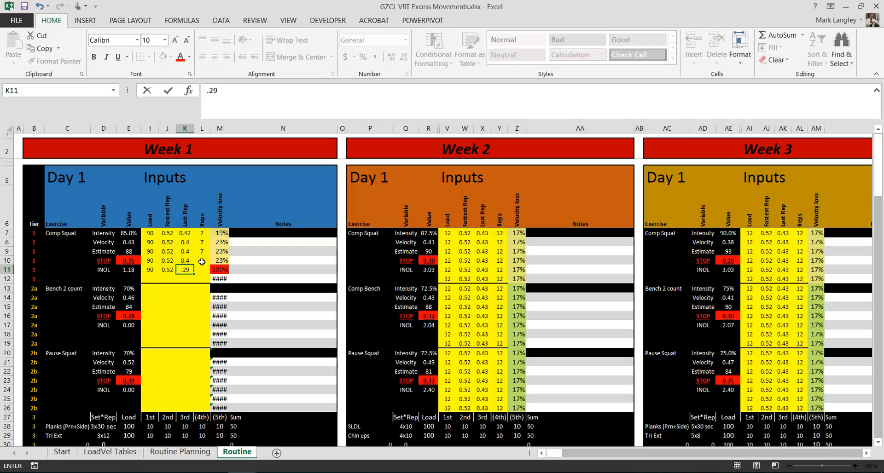
key("Tab")
type("7")
key("Return")
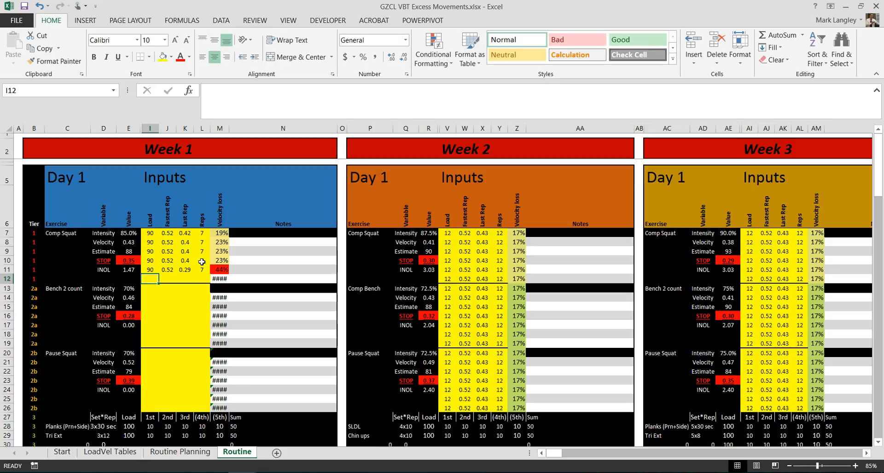
left_click(220, 271)
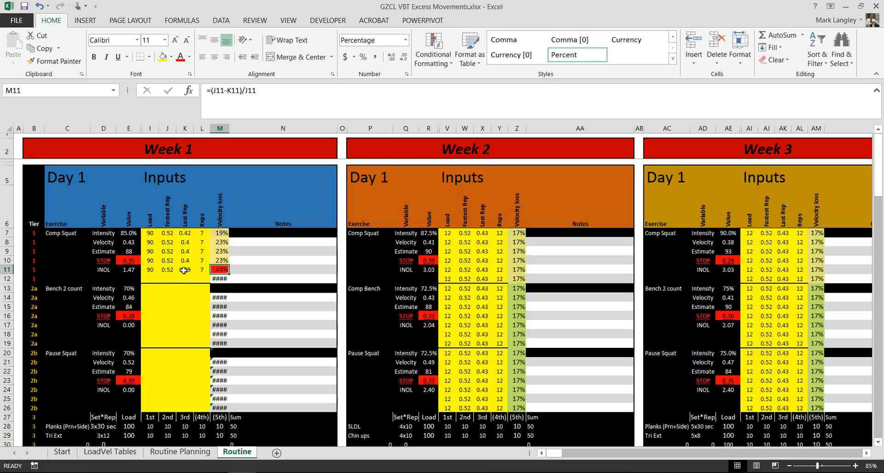
Enter the sixth Week 1 Day 1 Comp Squat set: load 75, fastest rep 0.6, last rep 0.45 and 10 reps.
left_click(148, 276)
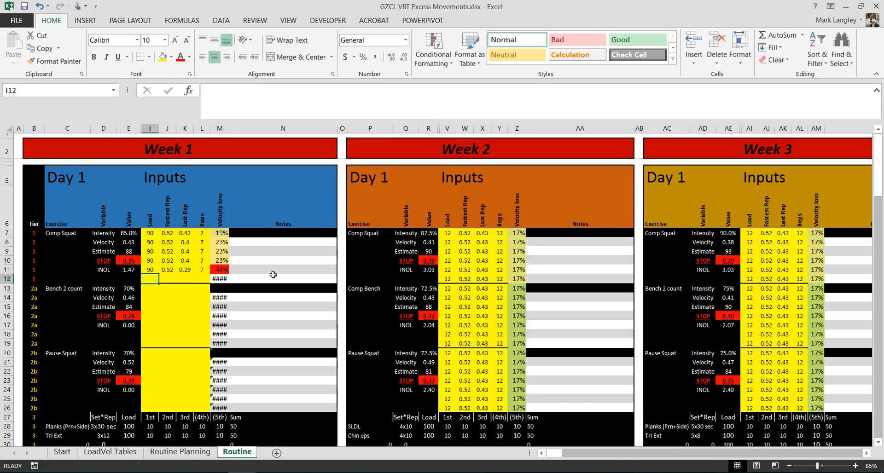
type("75")
key("Tab")
type(".6")
key("Tab")
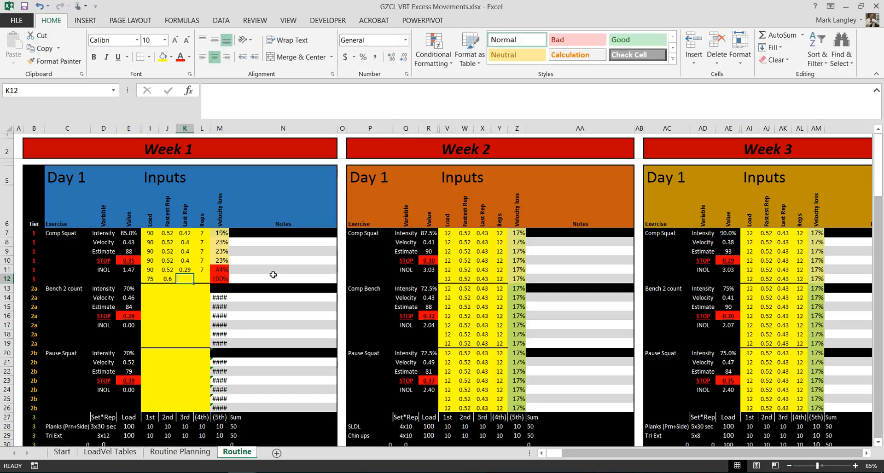
type(".")
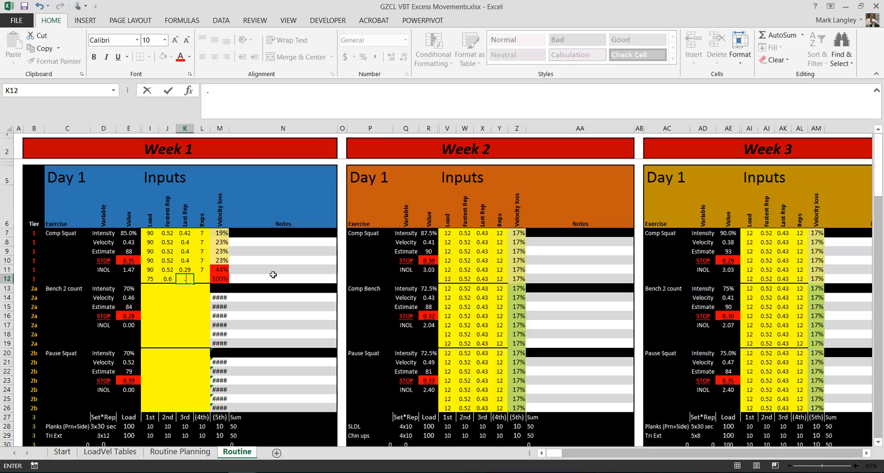
type("45")
key("Tab")
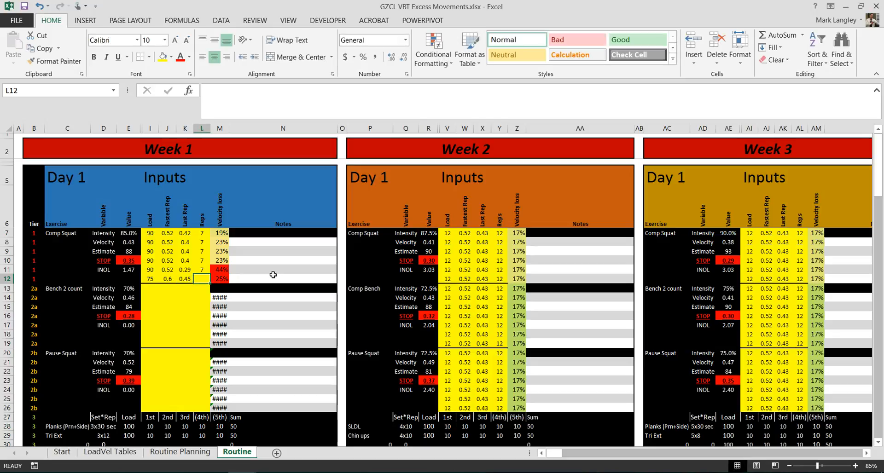
type("10")
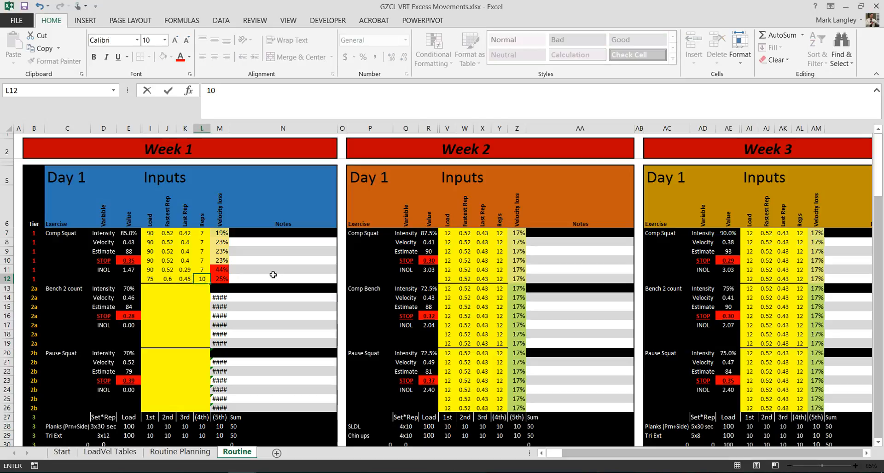
key("Return")
key("Up")
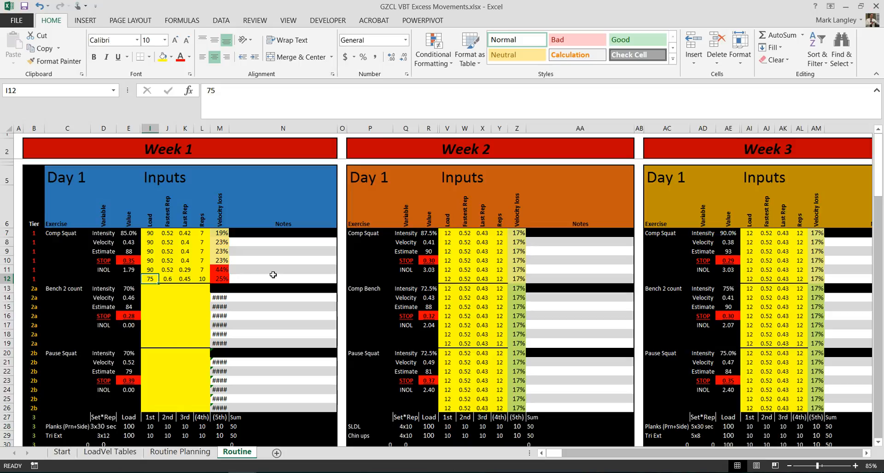
Inspect the Comp Squat INOL formula in E11, then clear the sixth set's reps and its fastest rep, undoing each deletion.
left_click(131, 270)
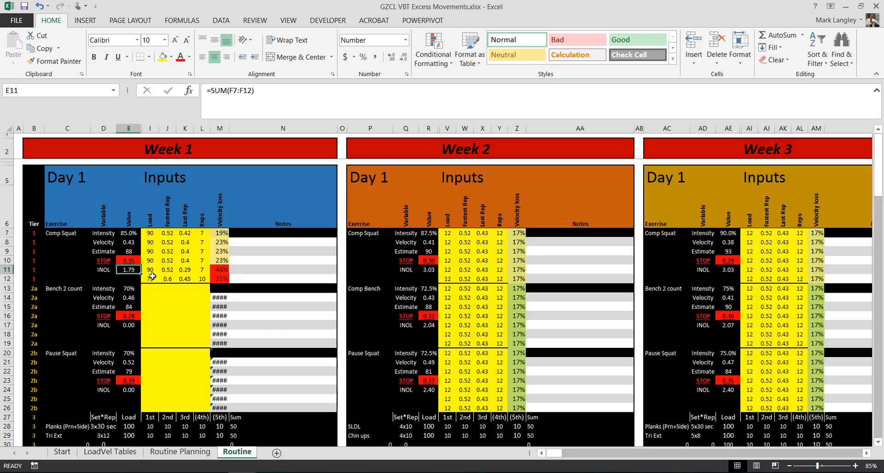
left_click(203, 279)
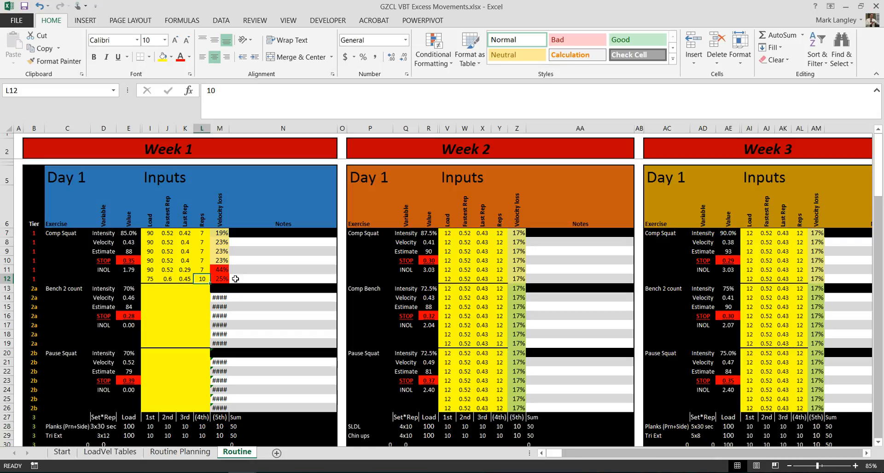
key("Delete")
key("ctrl+z")
key("Left")
key("Left")
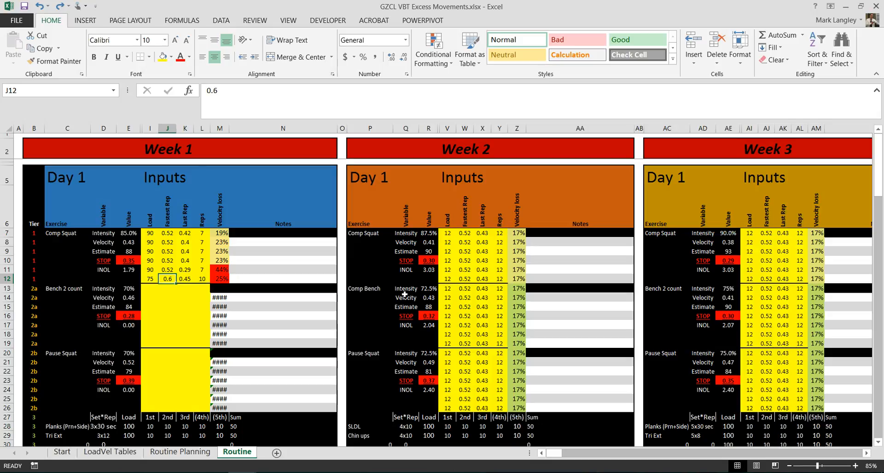
key("Delete")
key("ctrl+z")
Try 0.8 and then 0.2 as the sixth Comp Squat set's fastest rep in J12 to test the INOL value.
type(".")
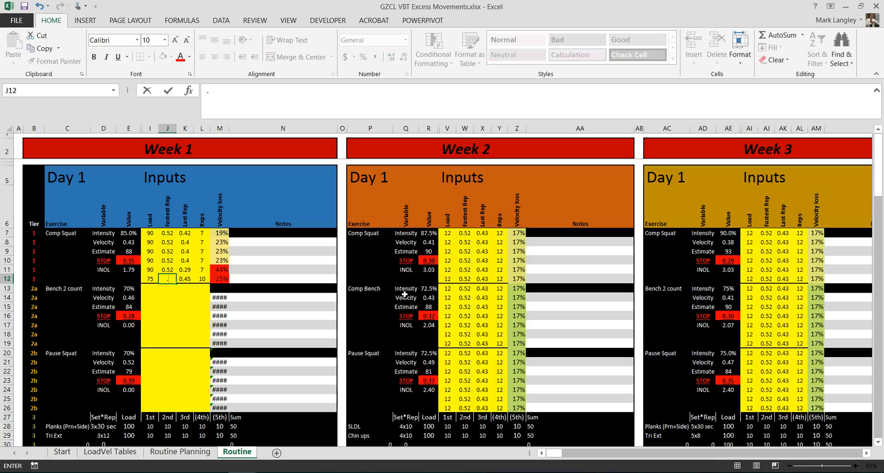
type("8")
key("Return")
key("Up")
type(".2")
key("Return")
key("Up")
key("Left")
key("Left")
key("Up")
key("Down")
key("Right")
key("Right")
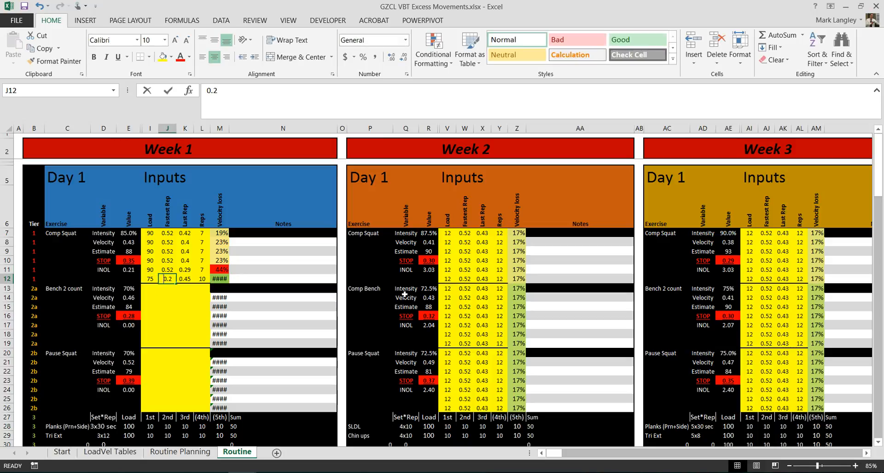
Try 0.28 and 0.29 as the sixth Comp Squat set's fastest rep, and set it back to 0.6.
type(".28")
key("Return")
key("Up")
type(".29")
key("Return")
key("Up")
type("0.6")
key("Return")
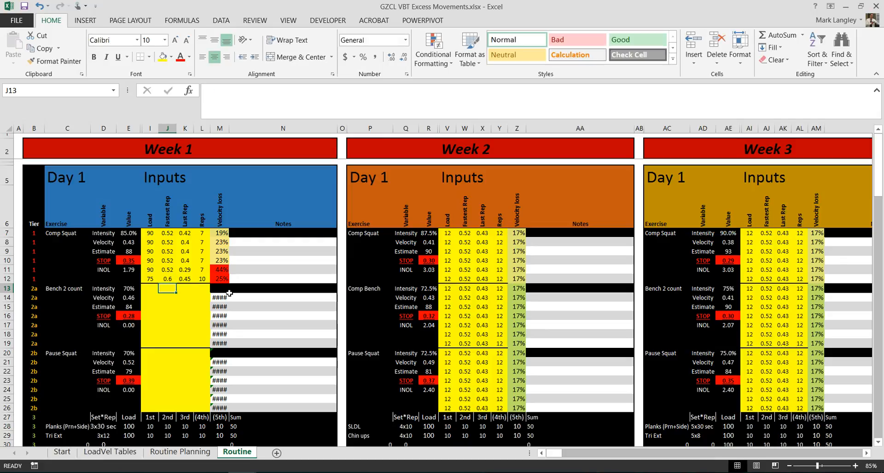
key("Up")
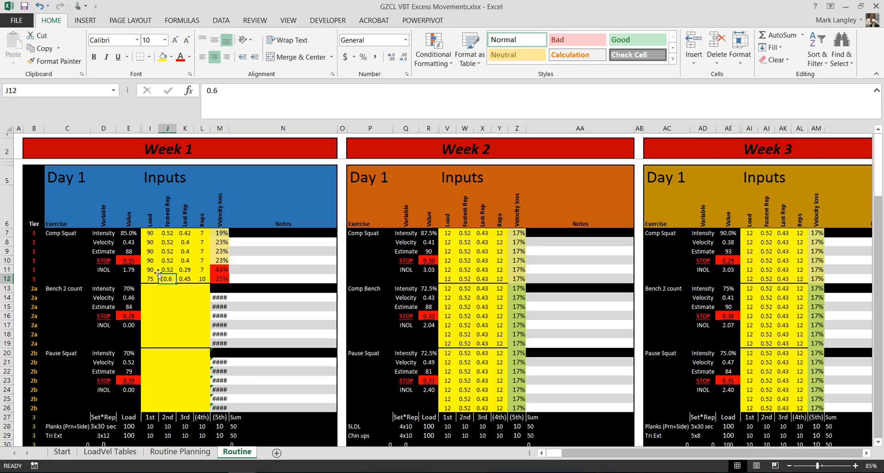
Check the INOL sum formula in E11 against the Week 1 Day 1 Comp Squat entries.
left_click(132, 267)
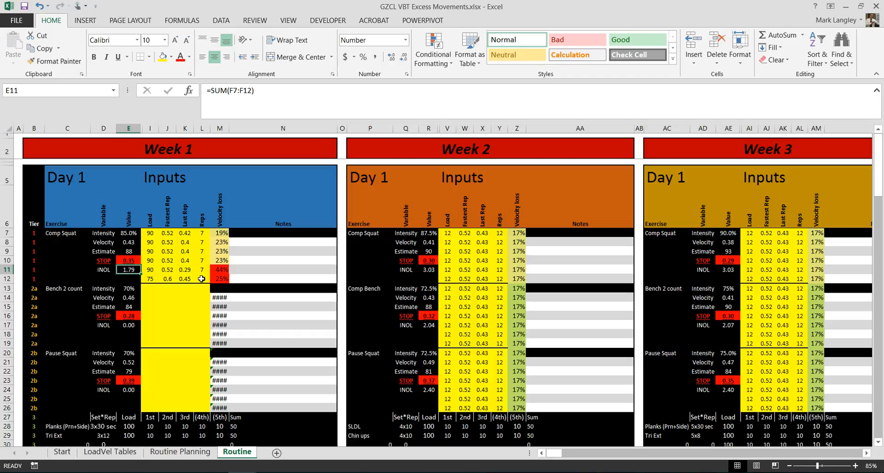
left_click(161, 270)
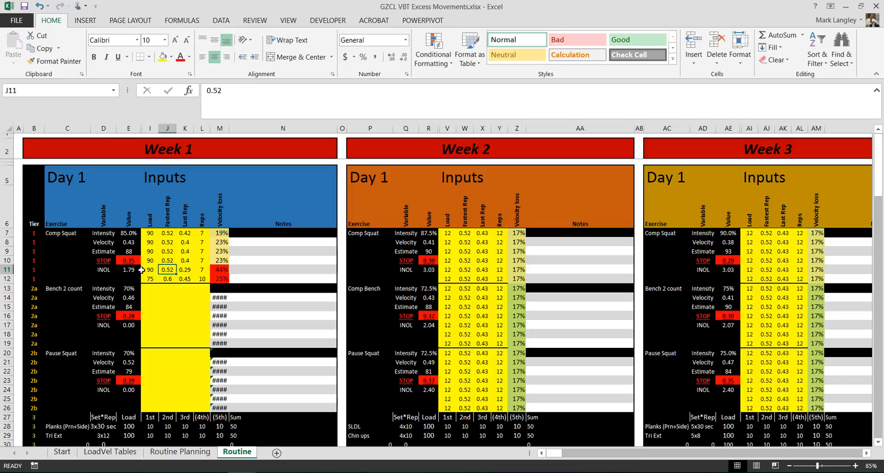
left_click(132, 271)
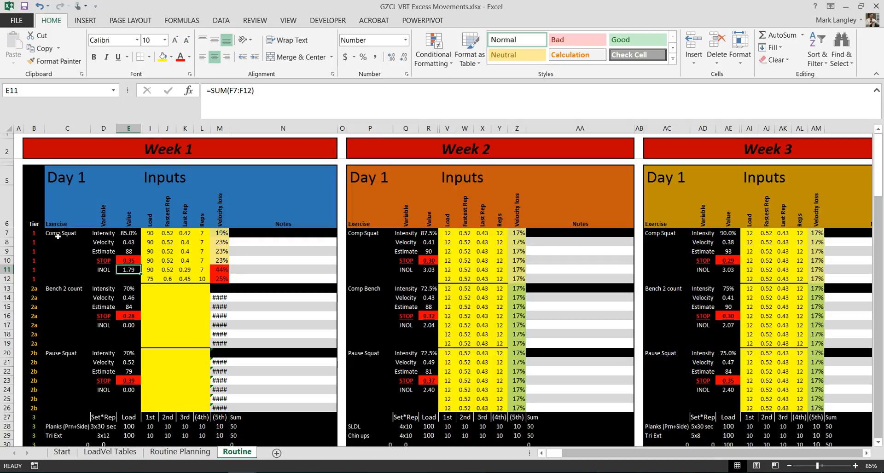
Compare the Week 1 Day 1 Comp Squat and Pause Squat blocks and check the Pause Squat exercise reference in C20.
left_click_drag(60, 237, 203, 279)
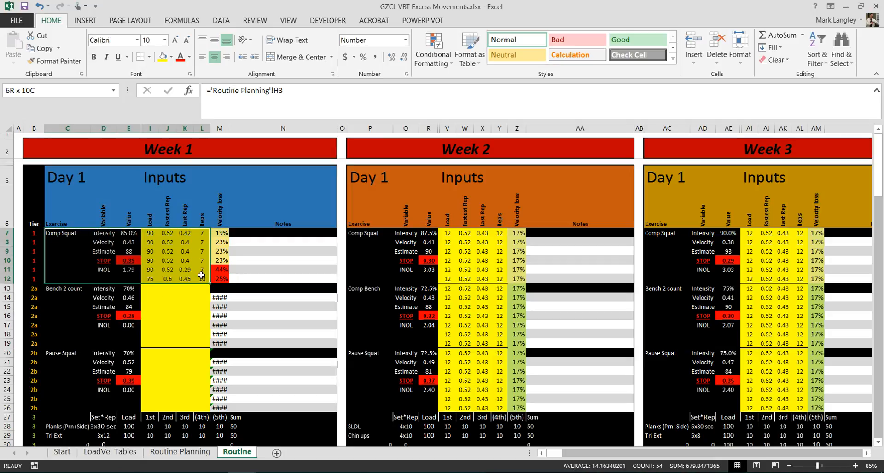
left_click_drag(59, 357, 198, 407)
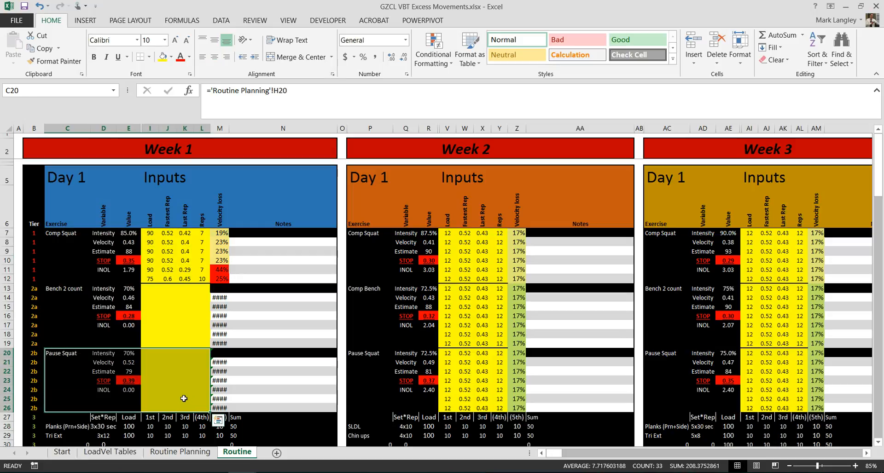
left_click(172, 390)
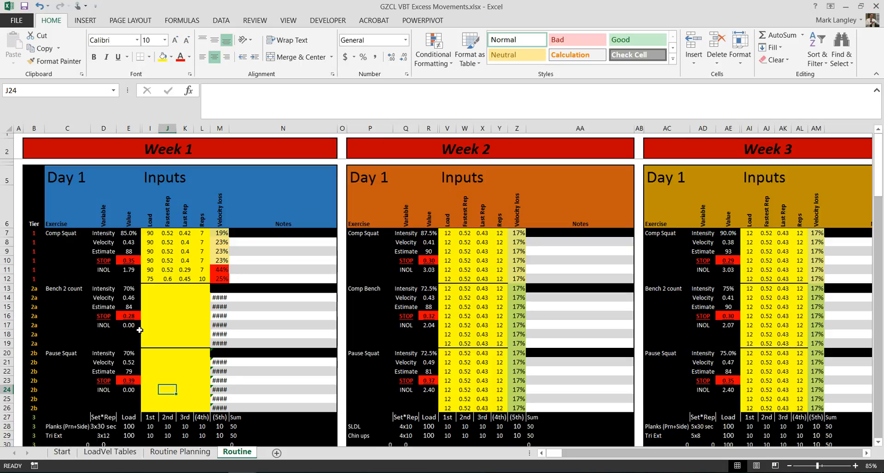
scroll(167, 331, "down", 2)
scroll(167, 334, "up", 1)
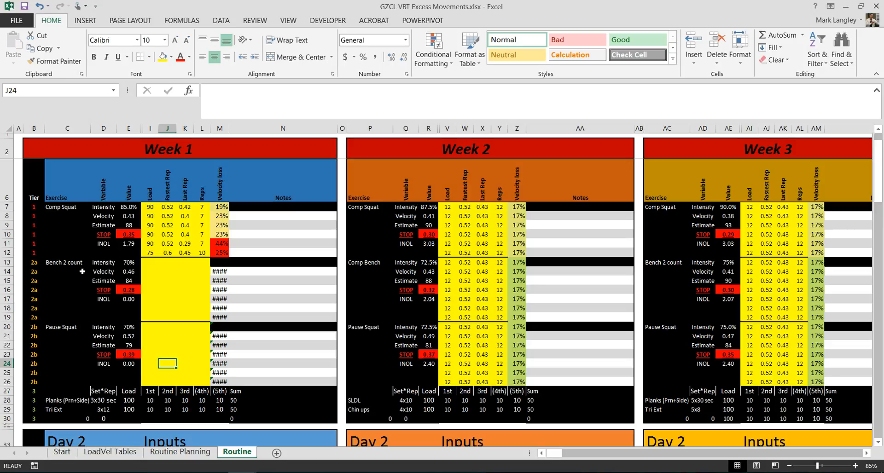
left_click(60, 327)
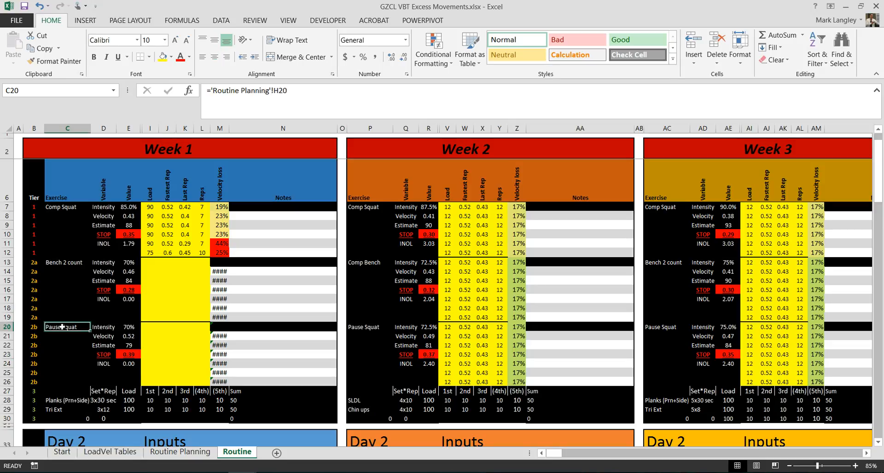
left_click(181, 355)
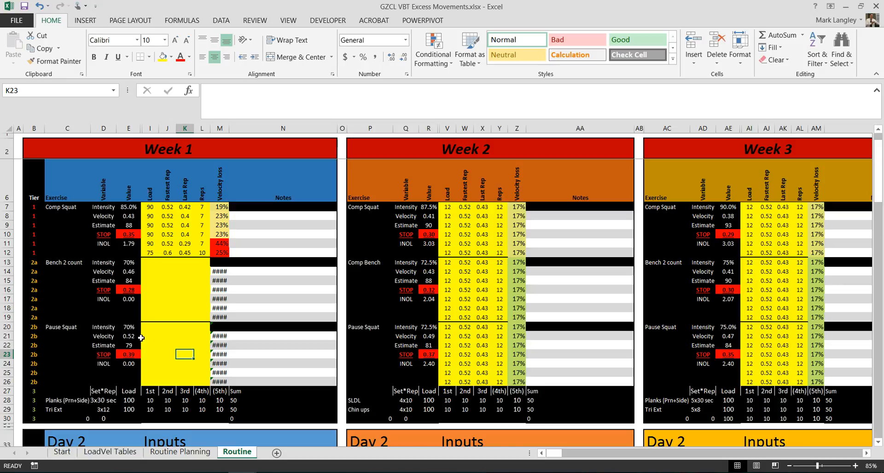
Set the font colour of lookup cell C49 below the Week 1 Day 2 Pin Press name to black.
scroll(142, 338, "down", 5)
scroll(172, 300, "down", 2)
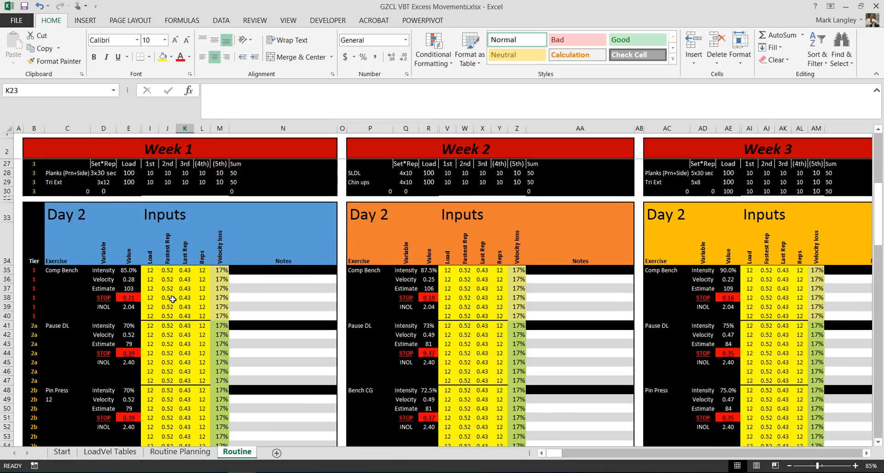
left_click(66, 400)
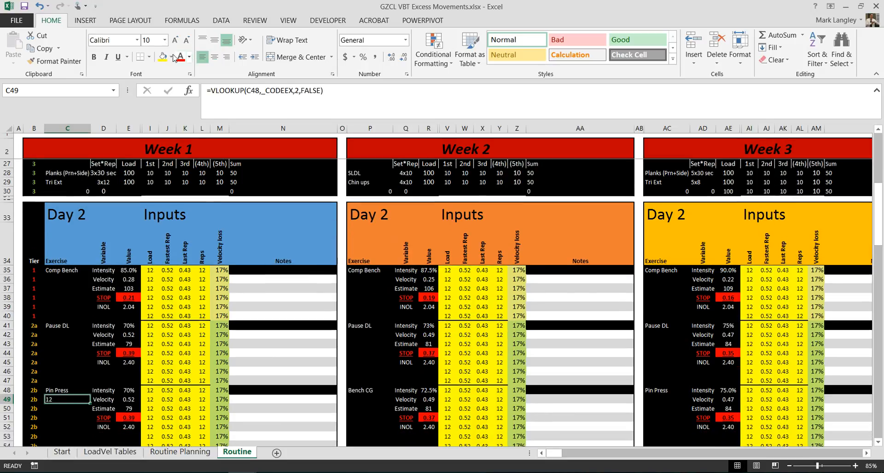
left_click(189, 57)
left_click(203, 69)
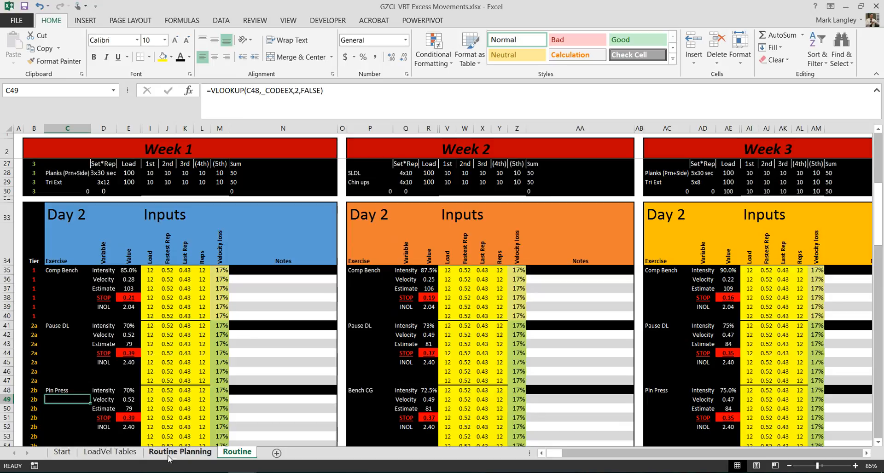
Hide the unused Day 3 rows, from row 61 down to just above the Day 4 block.
scroll(124, 312, "down", 1)
scroll(124, 312, "down", 5)
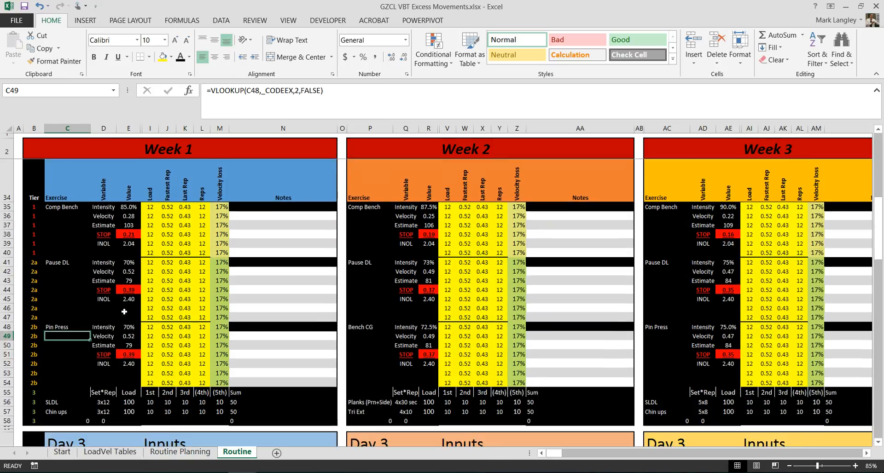
scroll(124, 312, "down", 4)
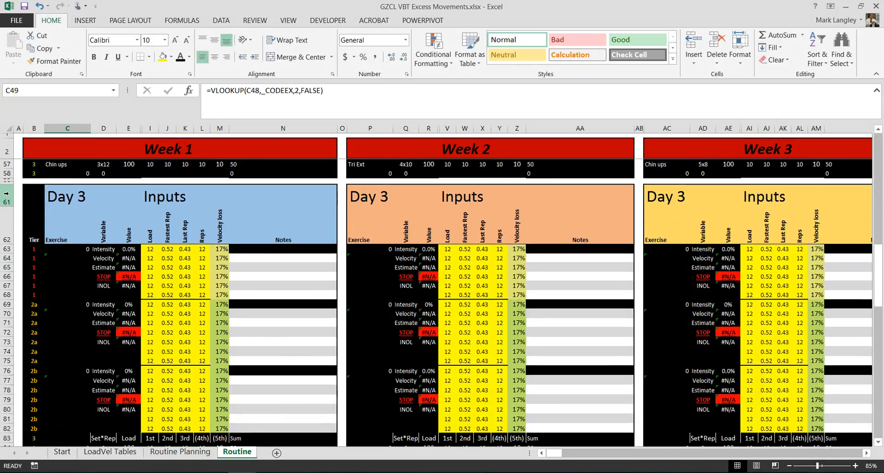
left_click(6, 194)
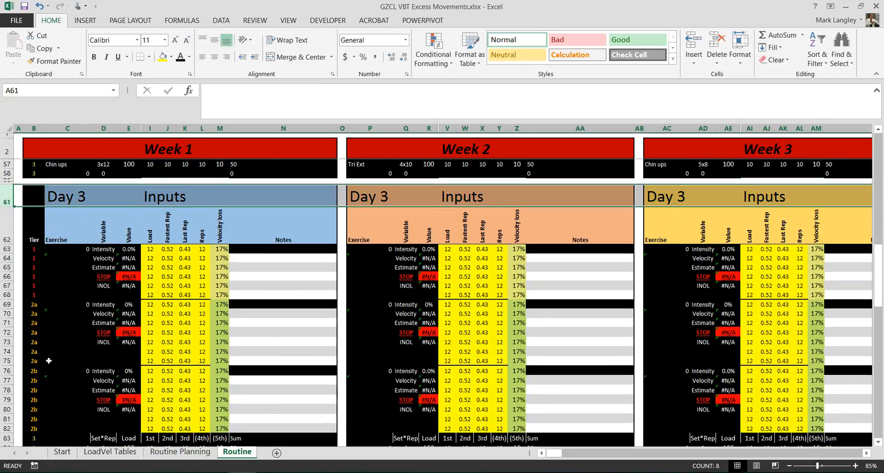
scroll(54, 363, "down", 3)
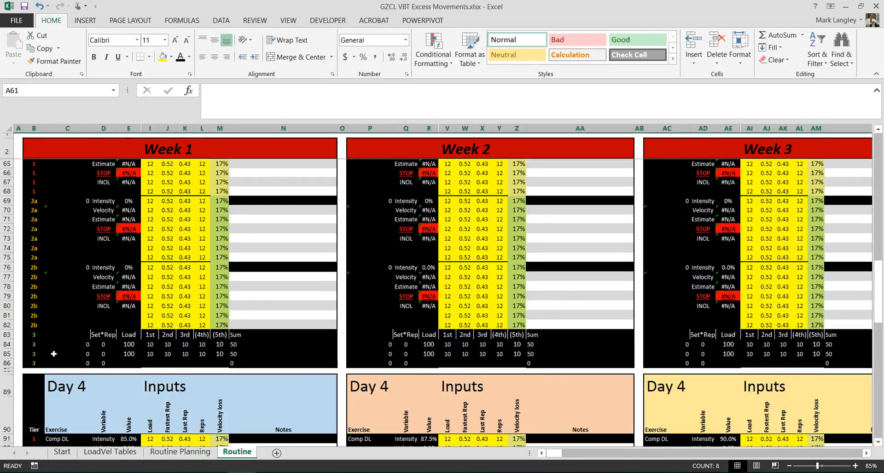
left_click(8, 376, "shift")
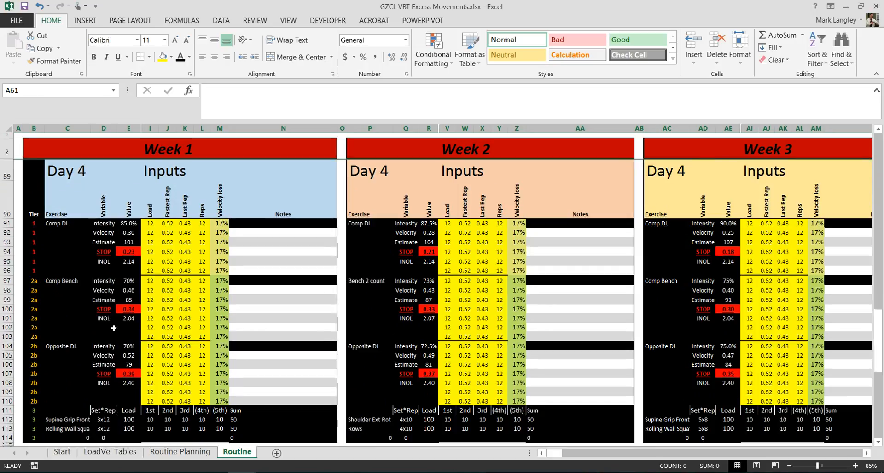
left_click(114, 329)
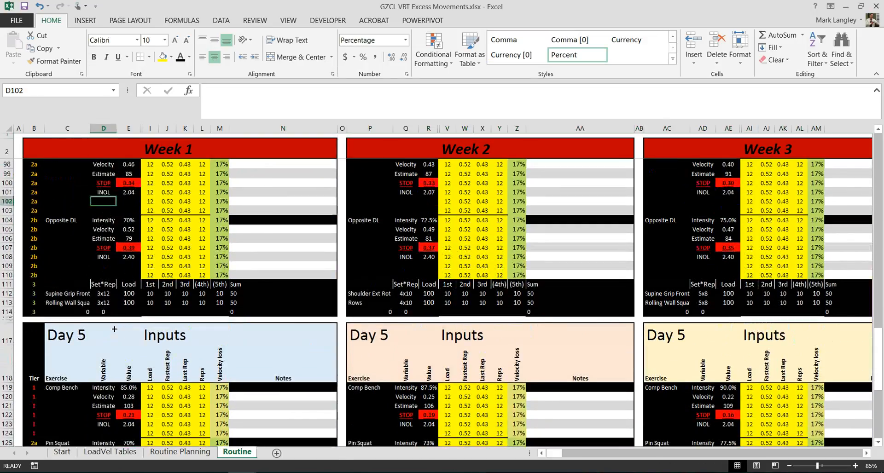